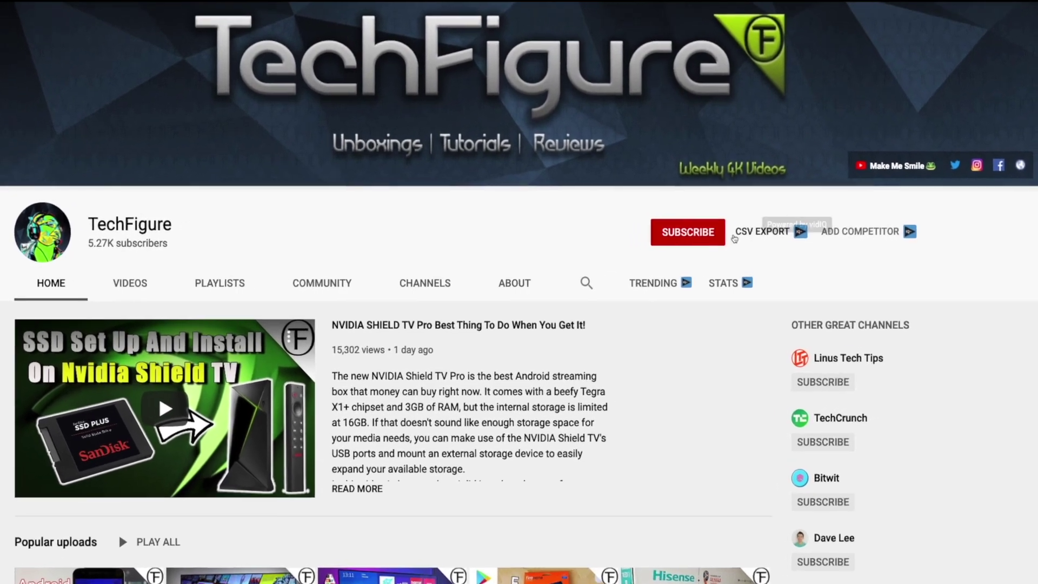
Step: Subscribe to TechFigure and open its All/Personalized/None bell notification options
left_click(727, 238)
left_click(651, 226)
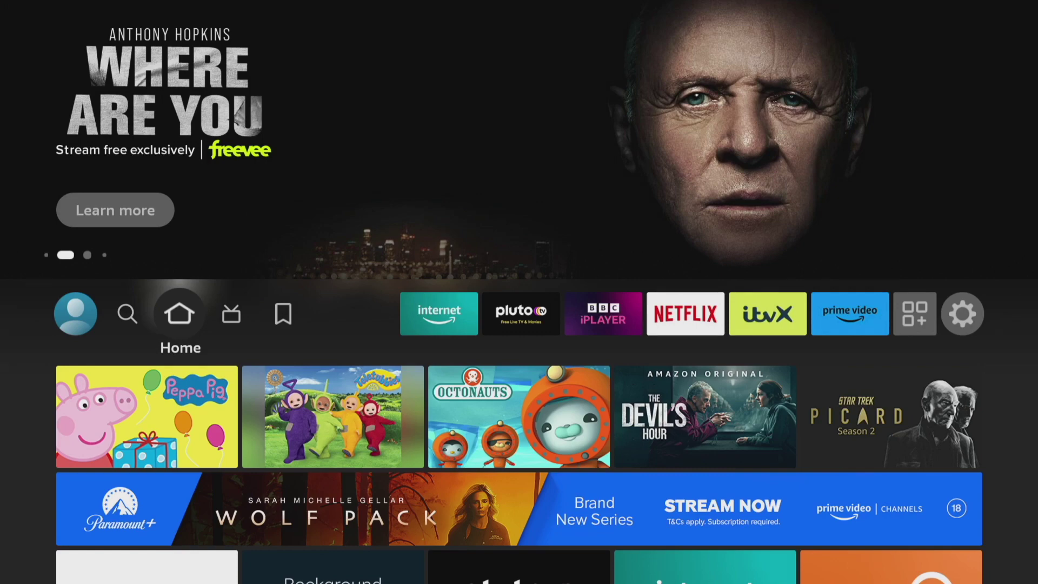
Step: Open the Alexa Smart Home dashboard and view the k lampside light's details
key("XF86AudioMic")
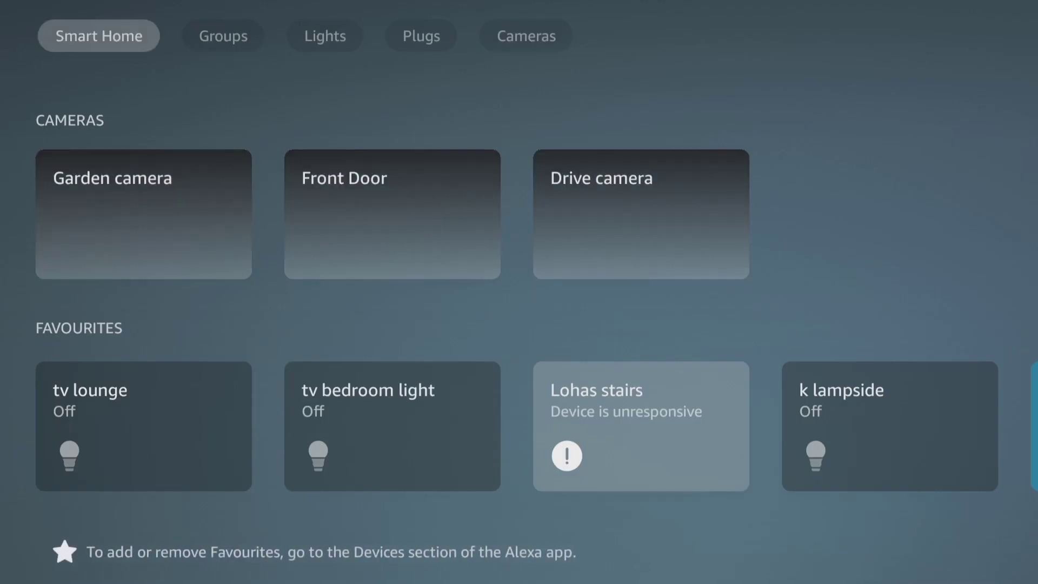
key("Down")
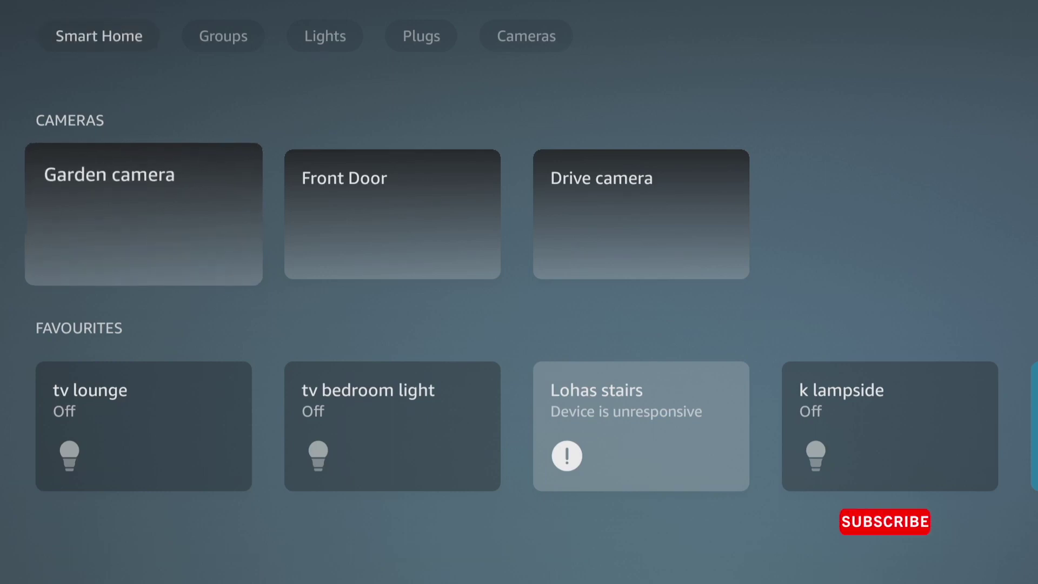
key("Right")
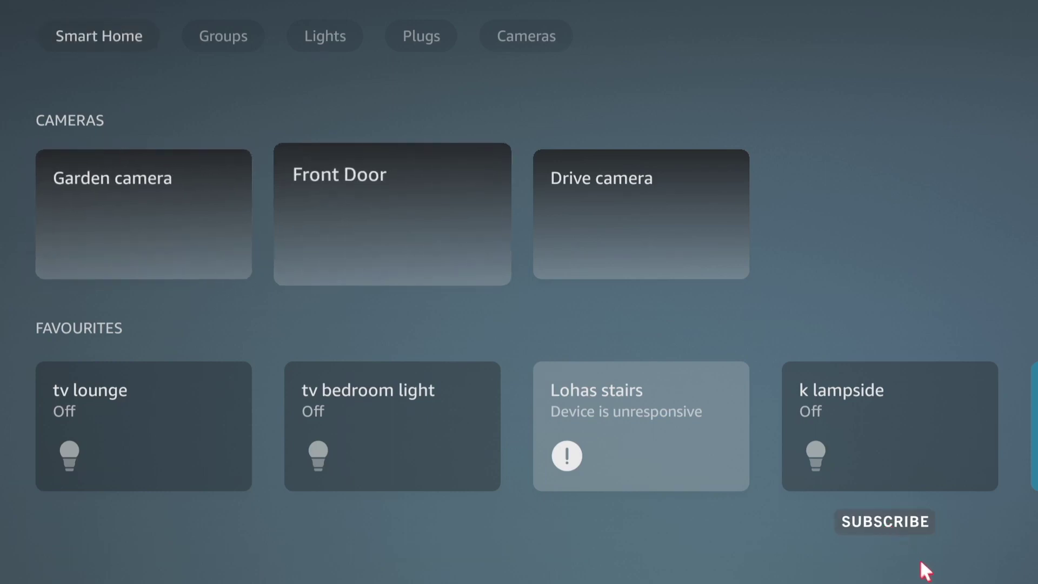
key("Right")
key("Down")
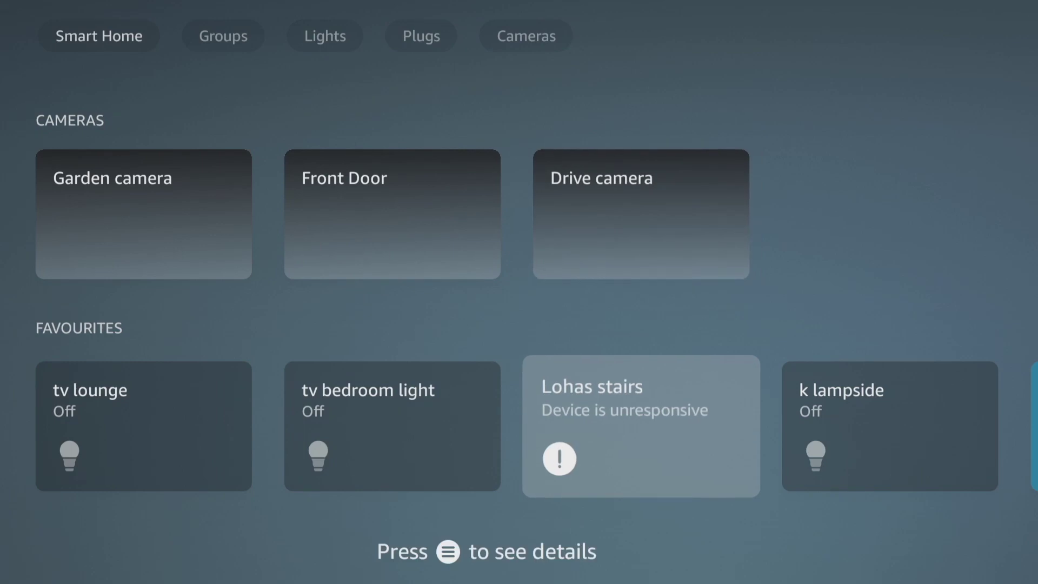
key("Right")
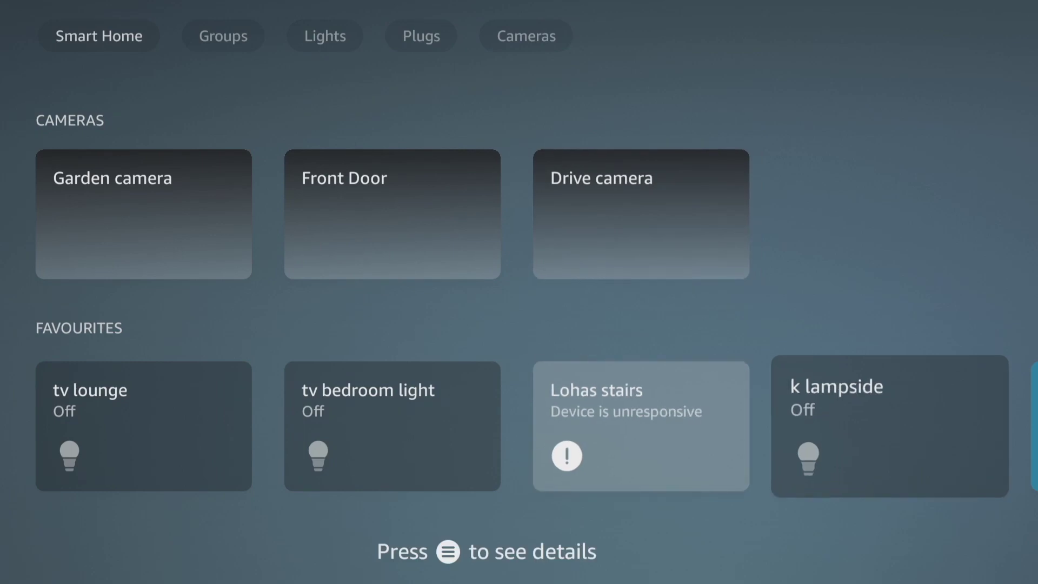
key("Return")
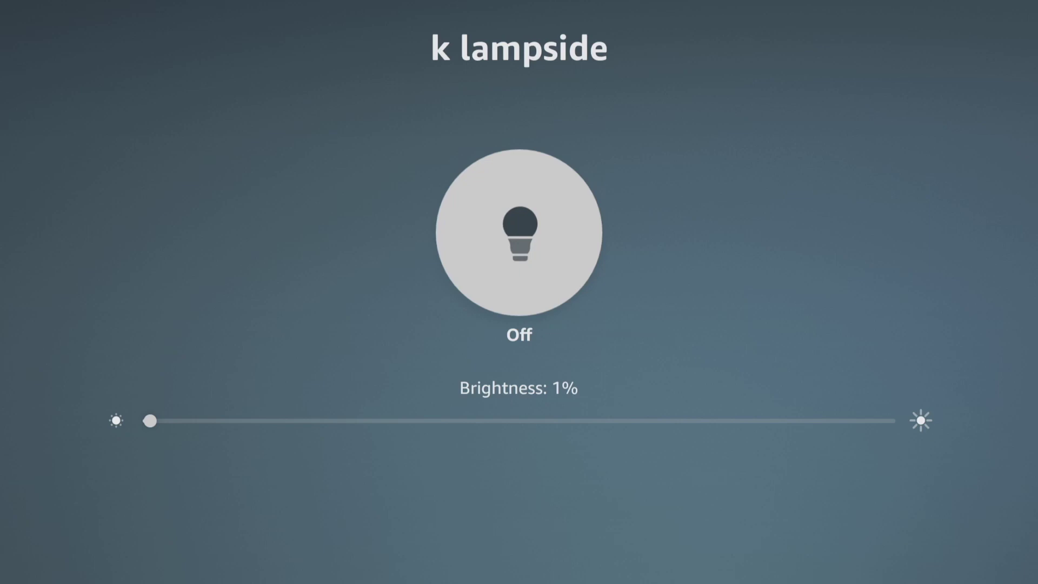
Step: Leave the light's details and show the Groups page with Front Door, Lounge, Kitchen and Office
key("Escape")
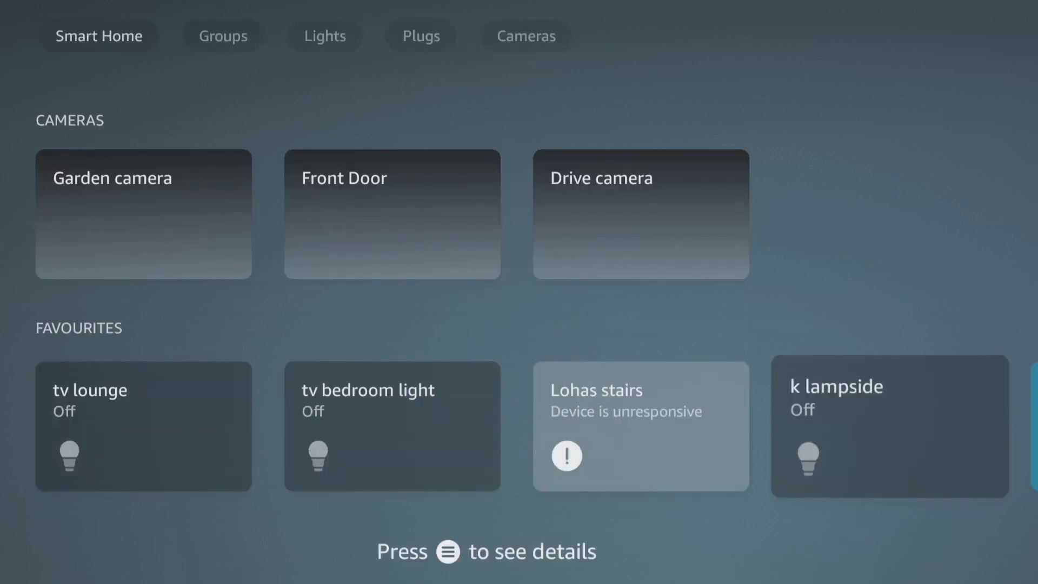
key("Up")
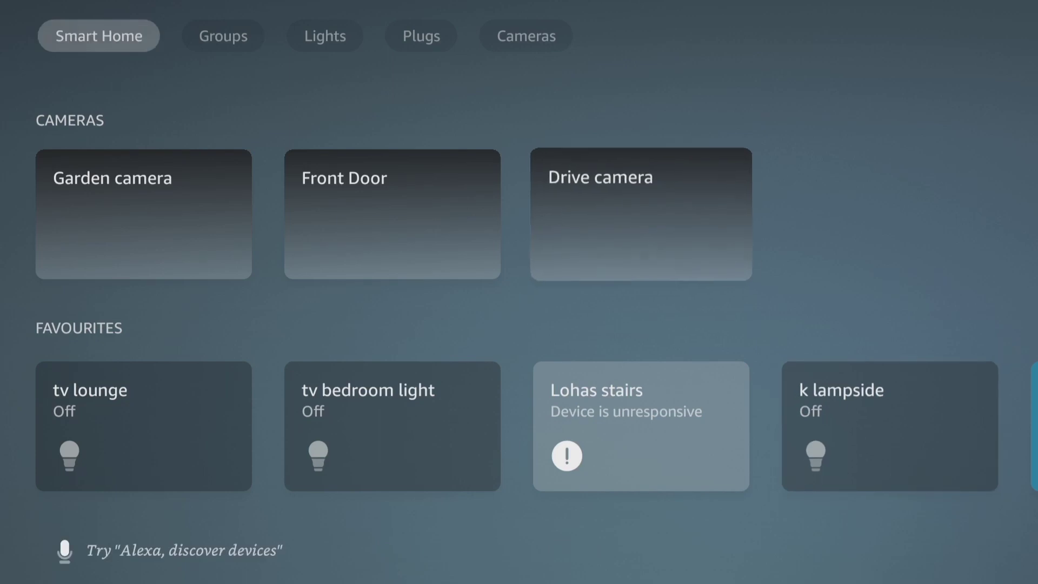
key("Right")
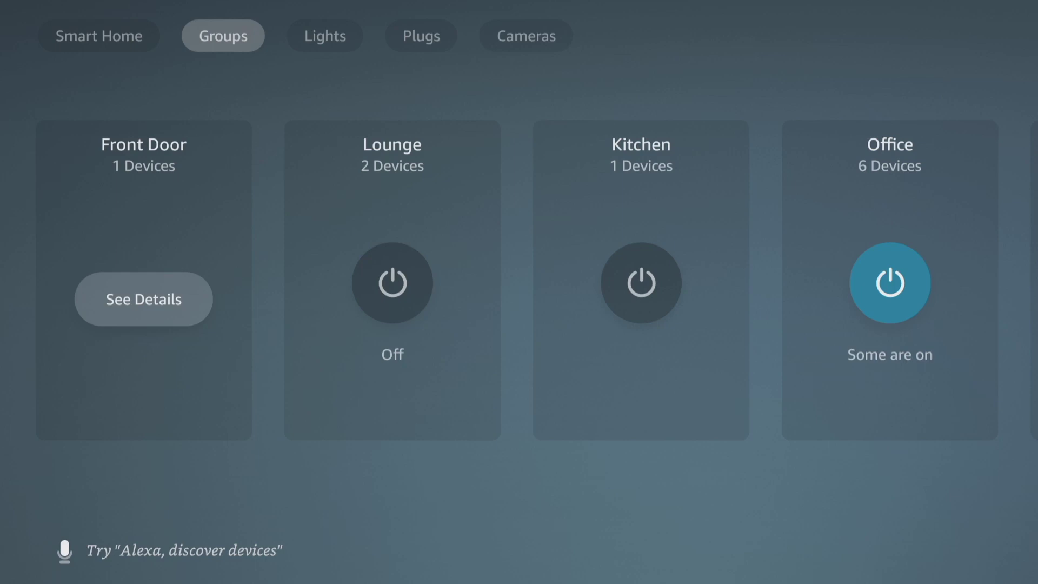
Step: Browse the Lights and Plugs device lists, moving on to Cameras
key("Right")
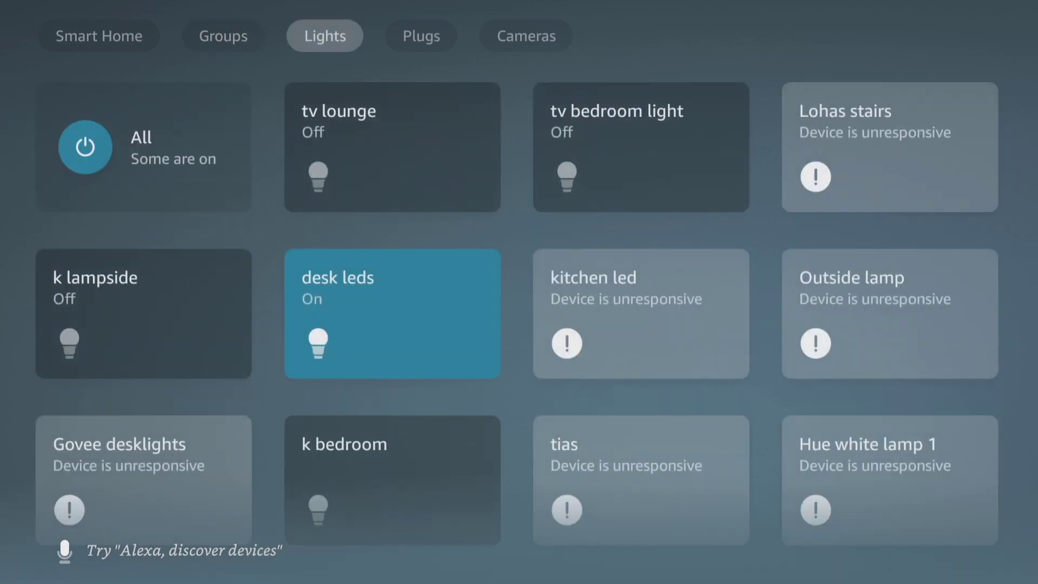
key("Down")
key("Down")
key("Down")
key("Down")
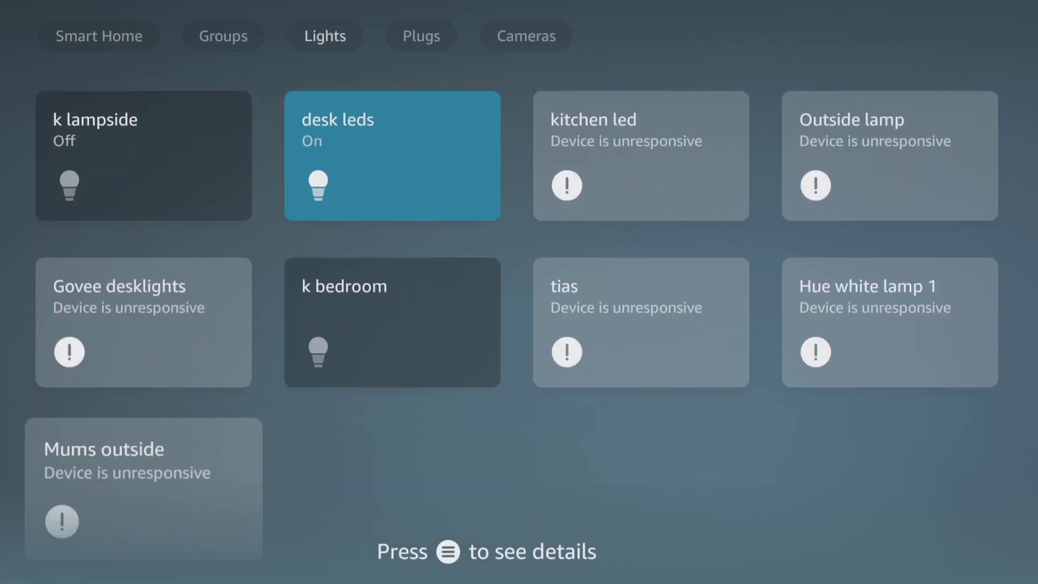
key("Up")
key("Up")
key("Up")
key("Up")
key("Right")
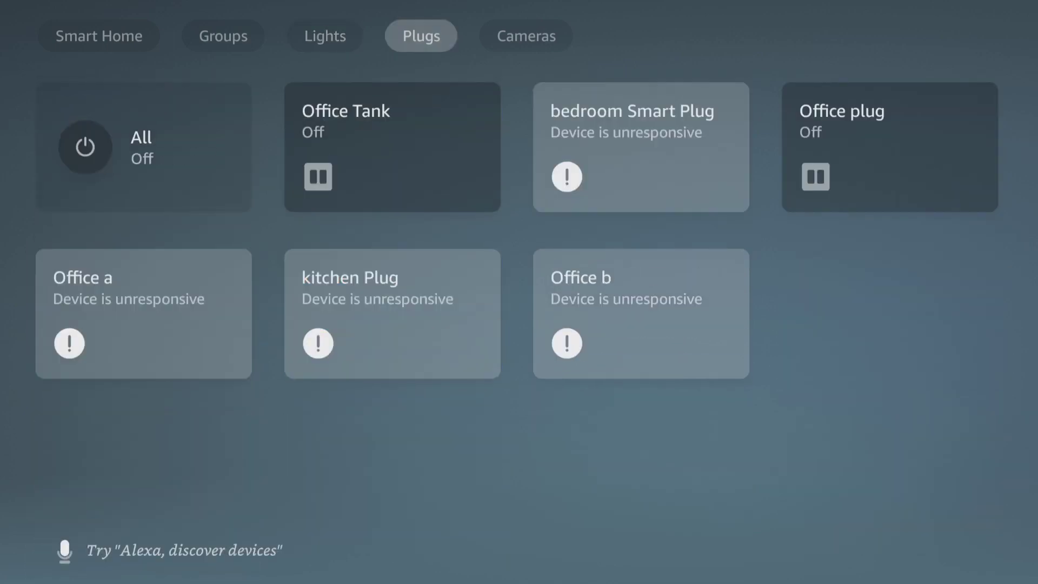
key("Right")
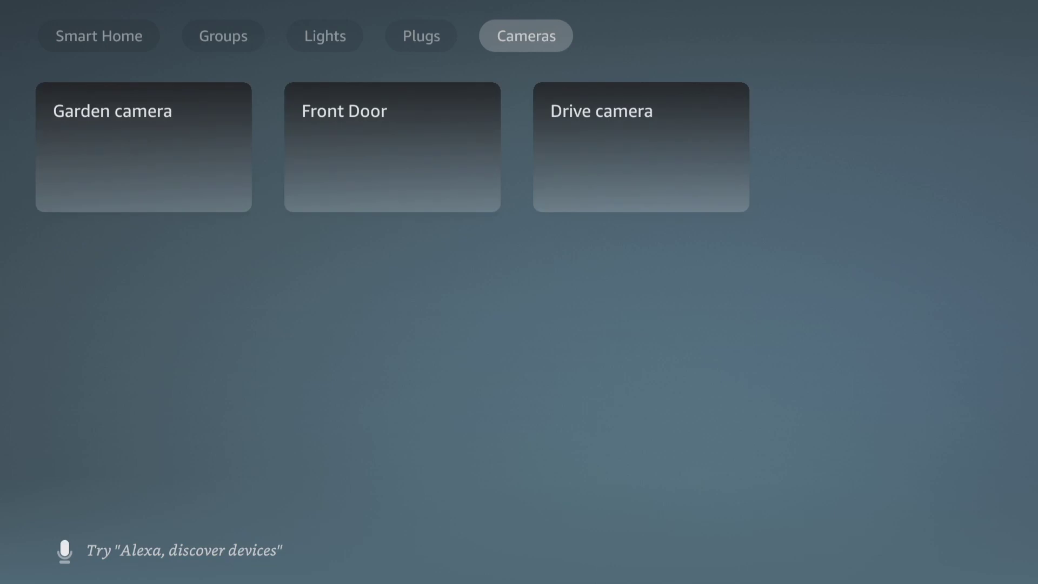
Step: Open the Front Door camera feed from the Cameras list
key("Down")
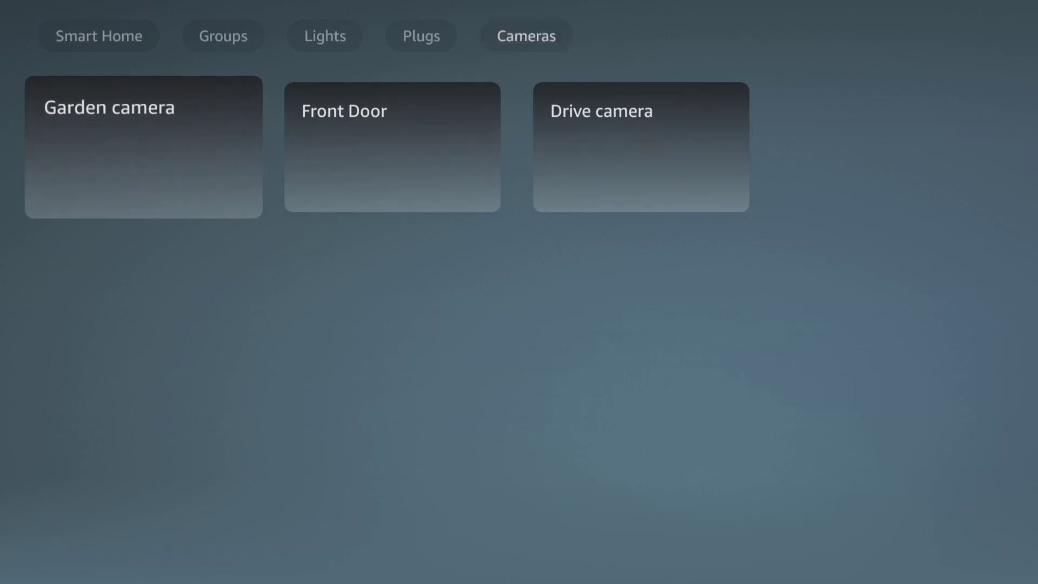
key("Right")
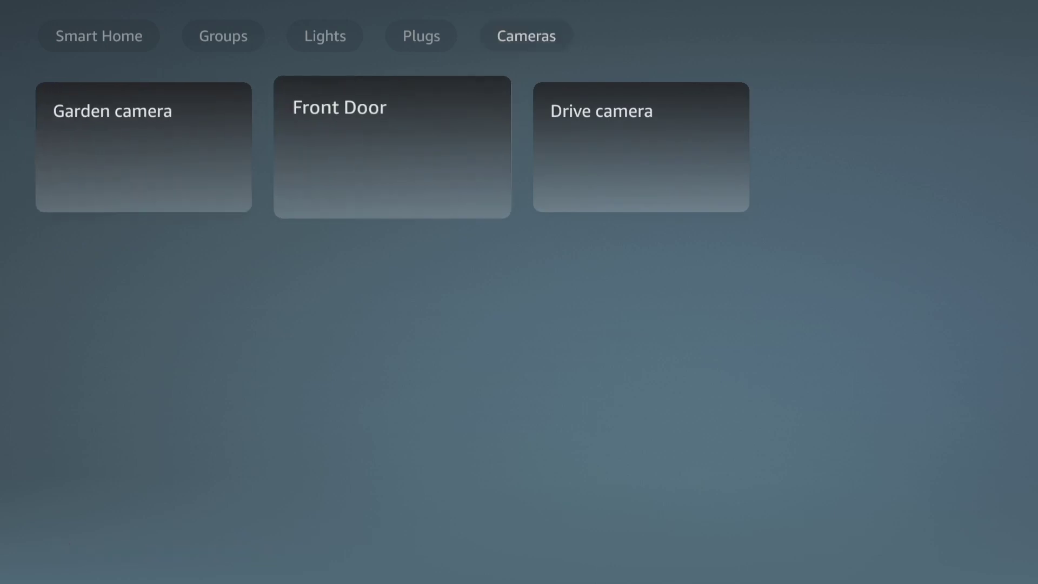
key("Left")
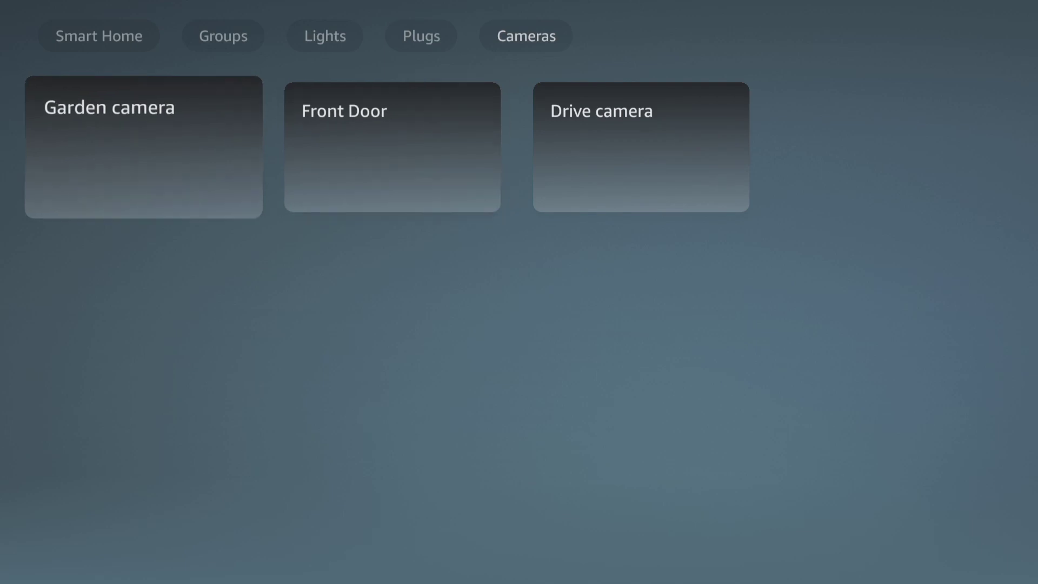
key("Right")
key("Return")
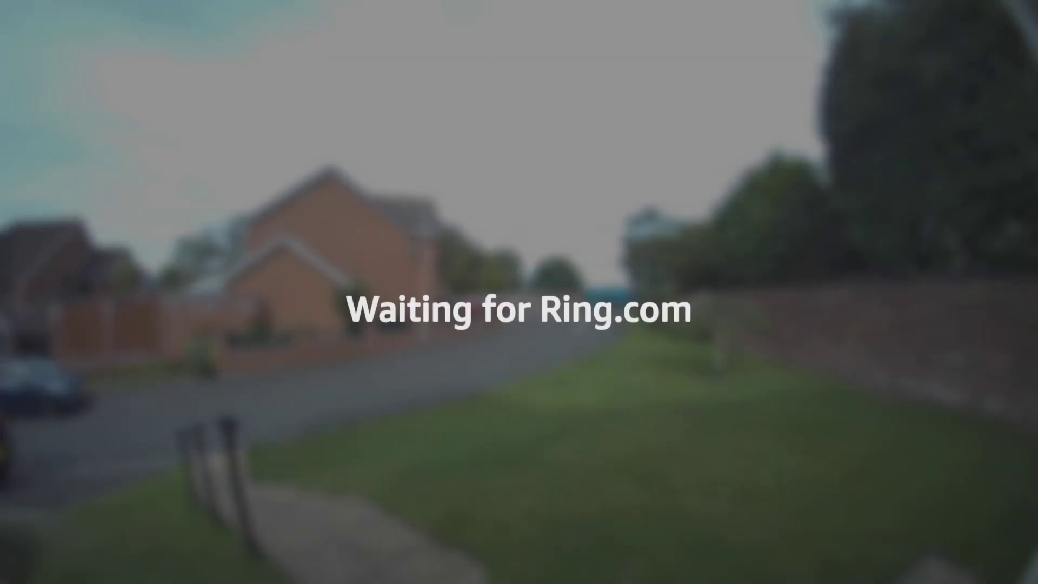
Step: Exit the camera feed and browse the home favourite apps from BBC iPlayer to Prime Video
key("Escape")
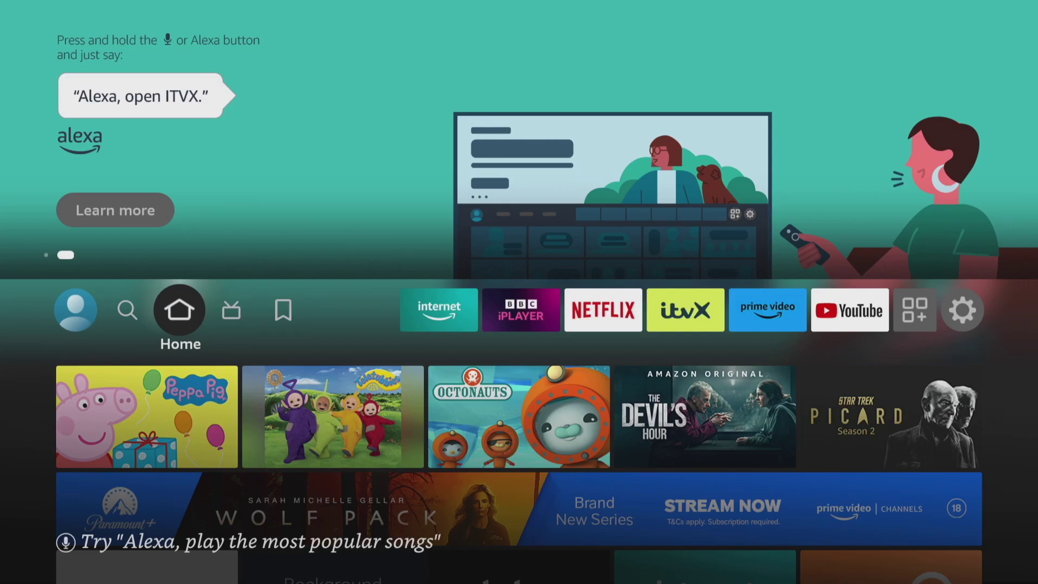
key("Right")
key("Right")
key("Right")
key("Right")
key("Right")
key("Right")
key("Right")
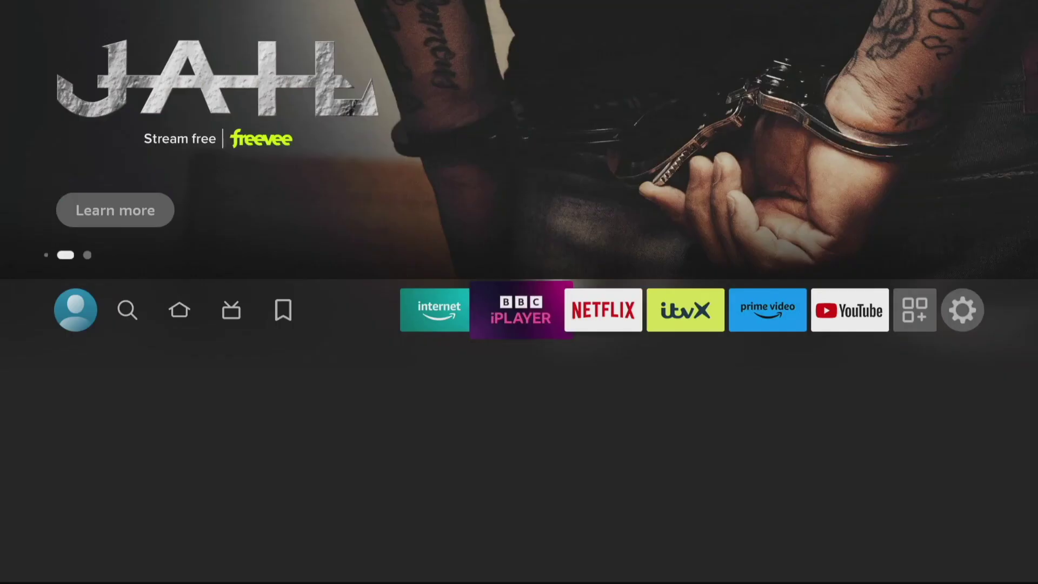
key("Left")
key("Left")
key("Left")
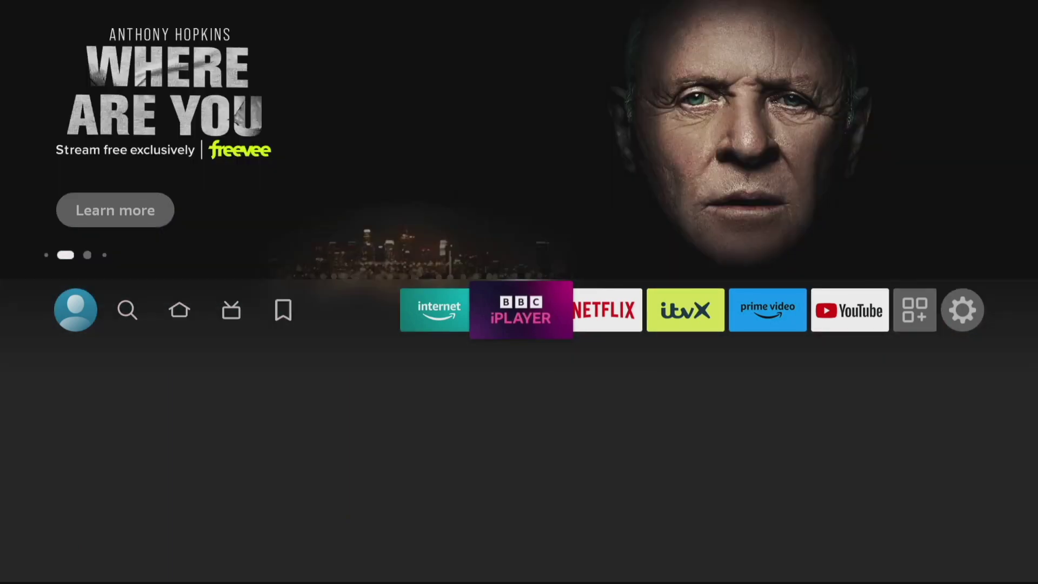
key("Right")
key("Right")
key("Right")
key("Right")
key("Right")
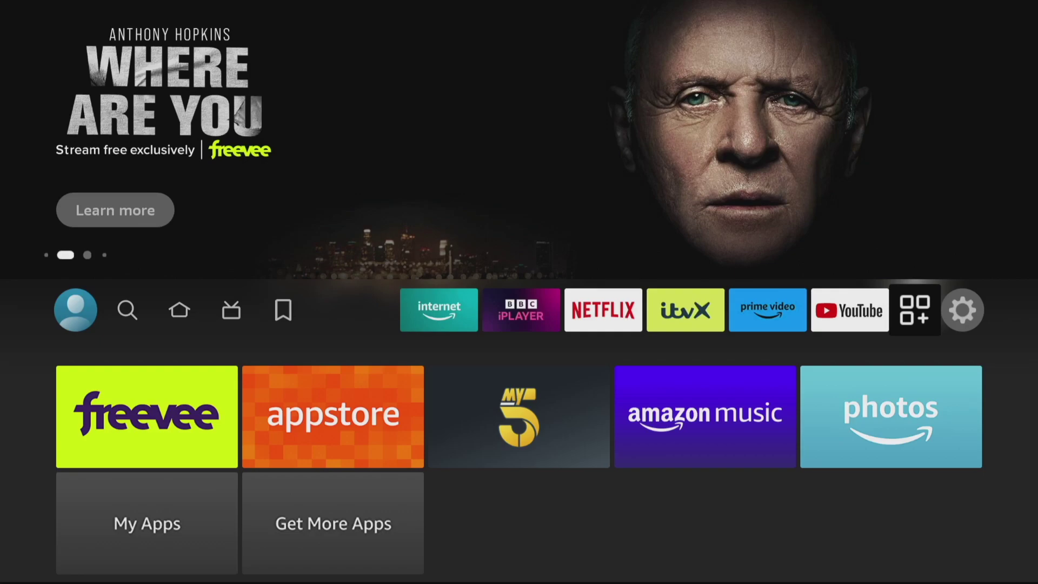
Step: Open Your Apps & Channels and highlight Pluto TV
key("Return")
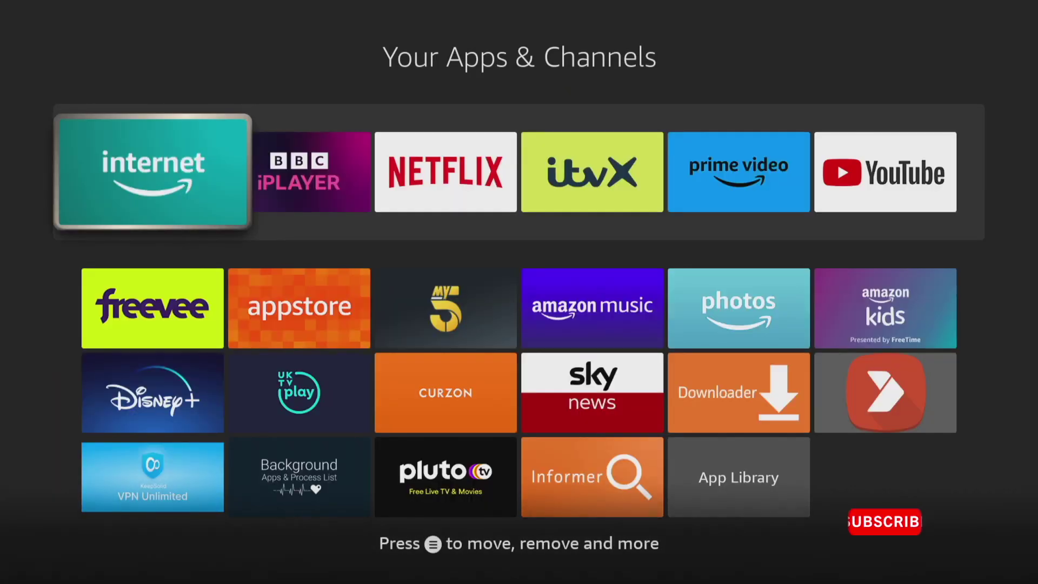
key("Down")
key("Down")
key("Down")
key("Right")
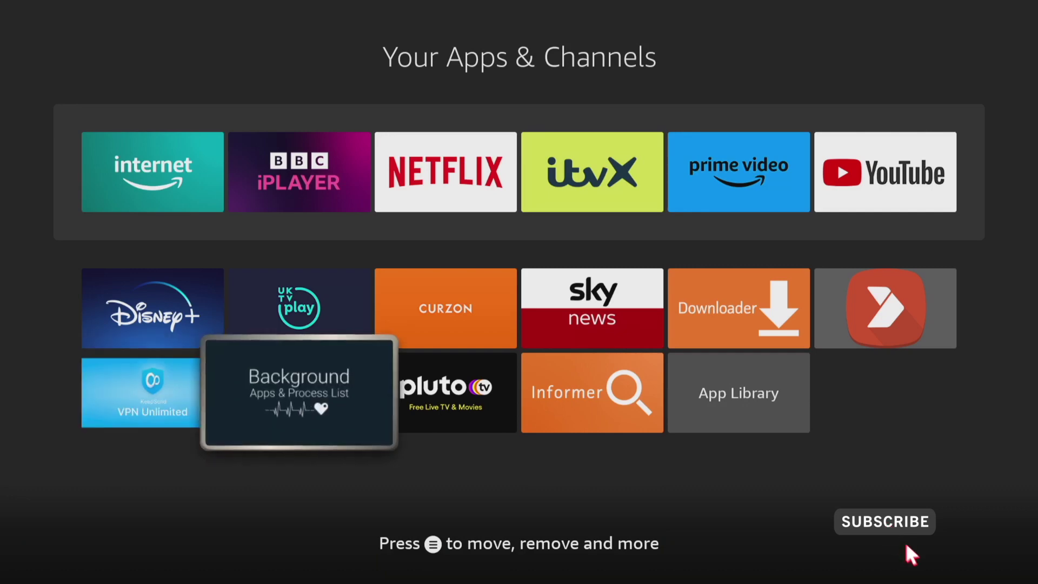
key("Right")
Step: Move Pluto TV into the favourites row left of BBC iPlayer, then go home
key("Menu")
key("Return")
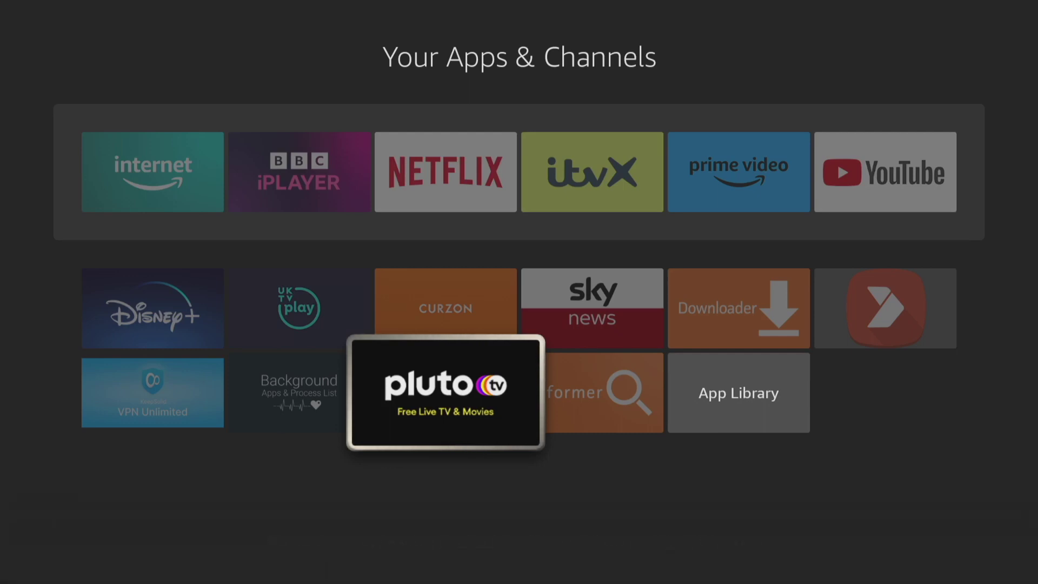
key("Up")
key("Up")
key("Up")
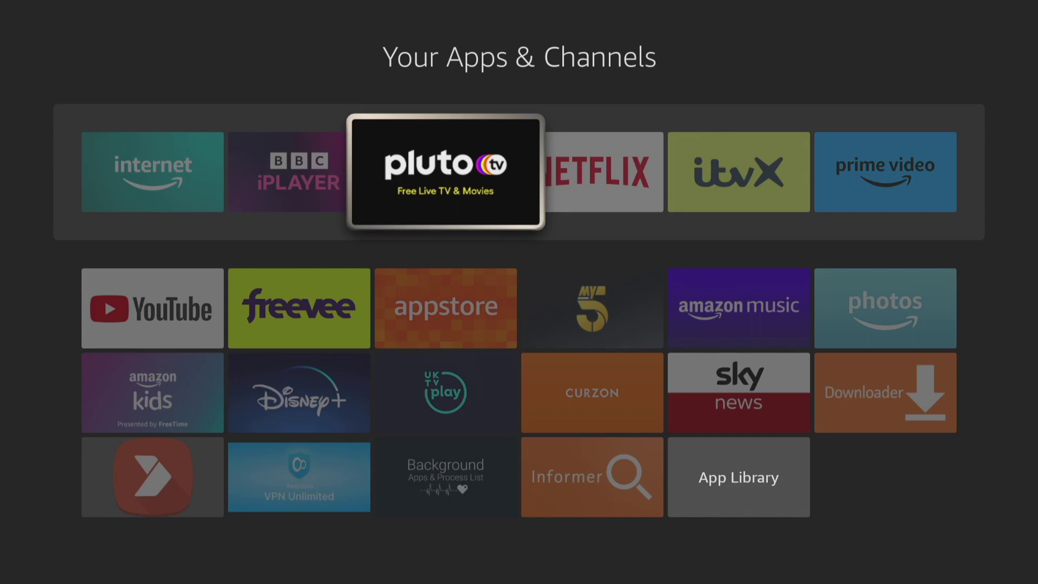
key("Left")
key("Return")
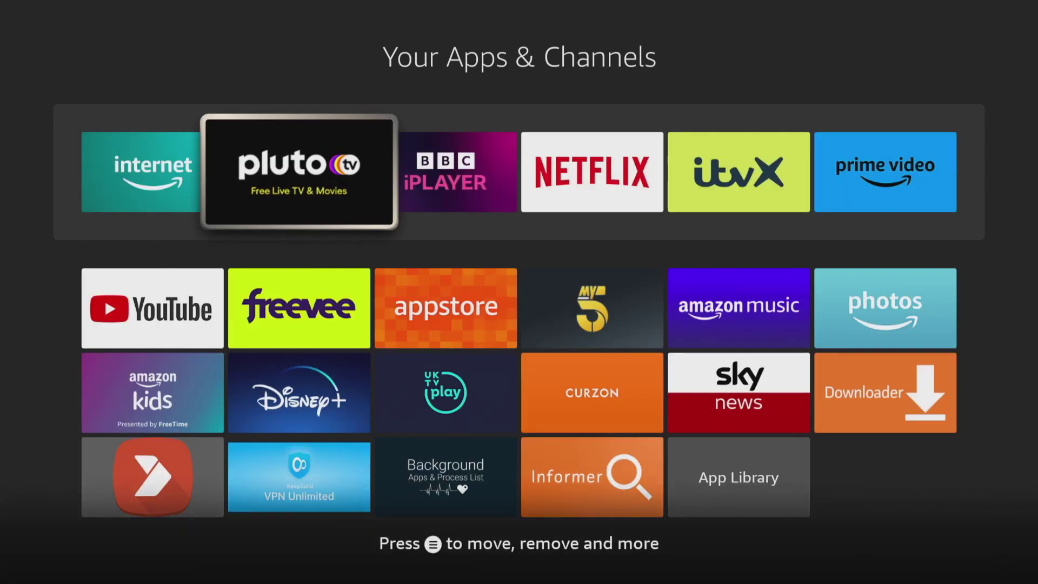
key("Home")
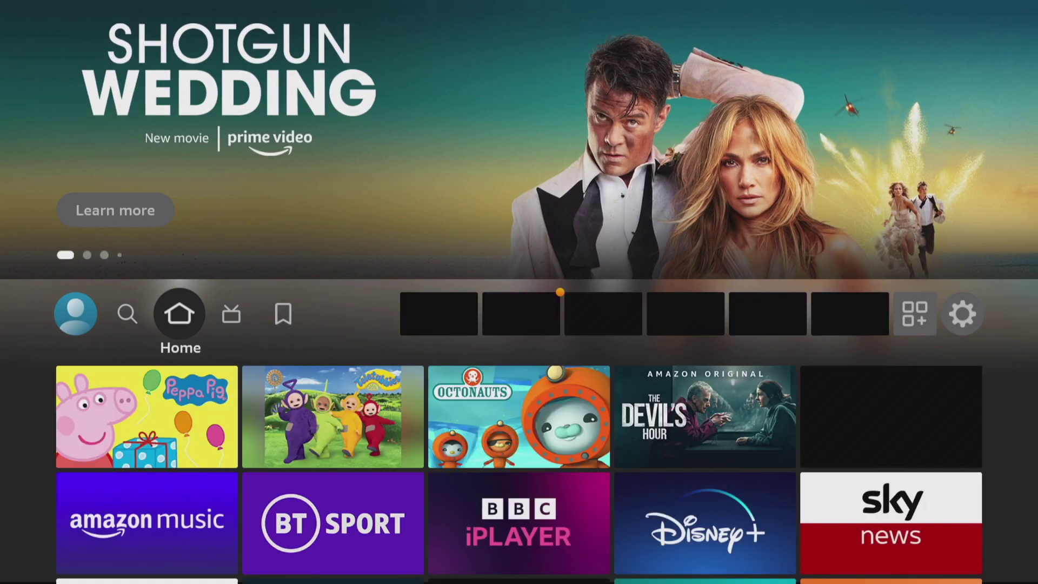
key("Right")
key("Right")
key("Right")
key("Right")
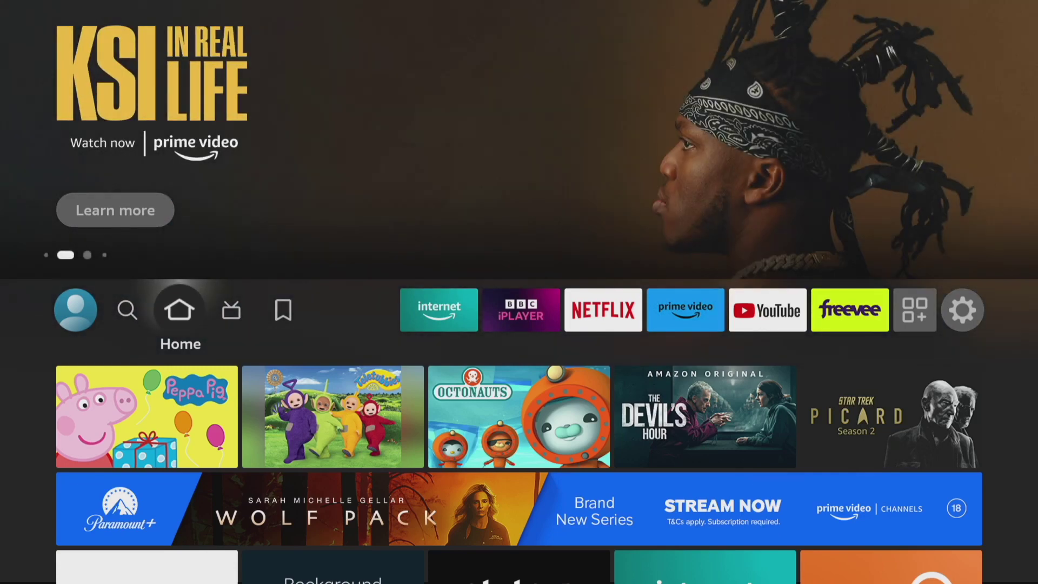
Step: Show the quick menu and browse its Apps, Sleep, Mirroring and Settings shortcuts
key("Home")
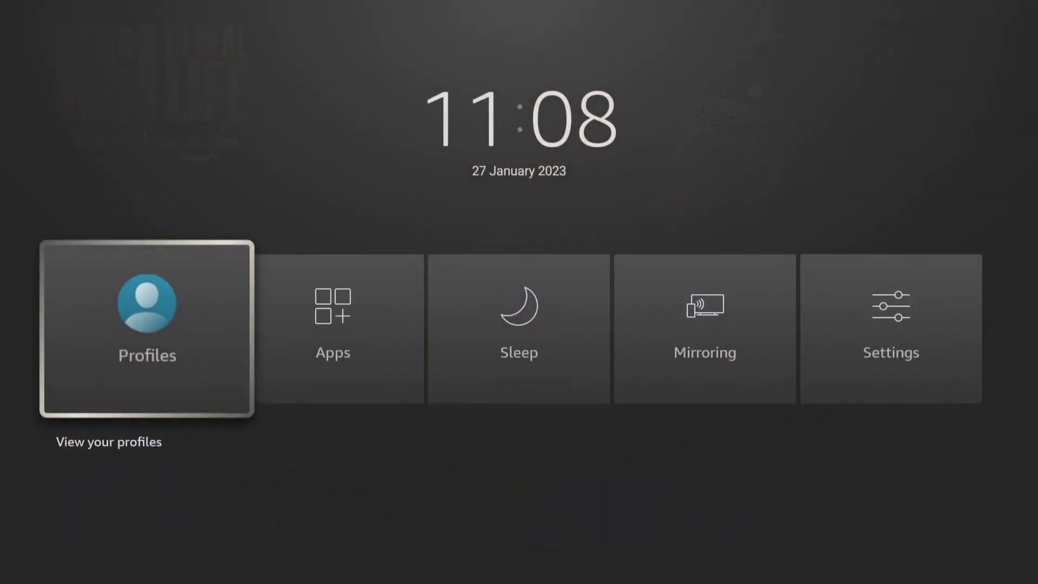
key("Right")
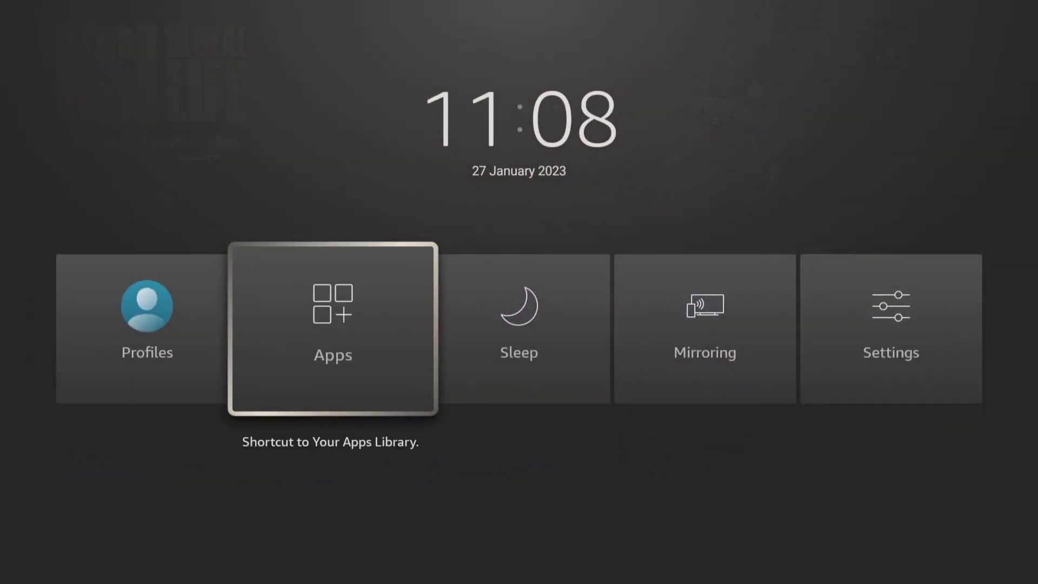
key("Right")
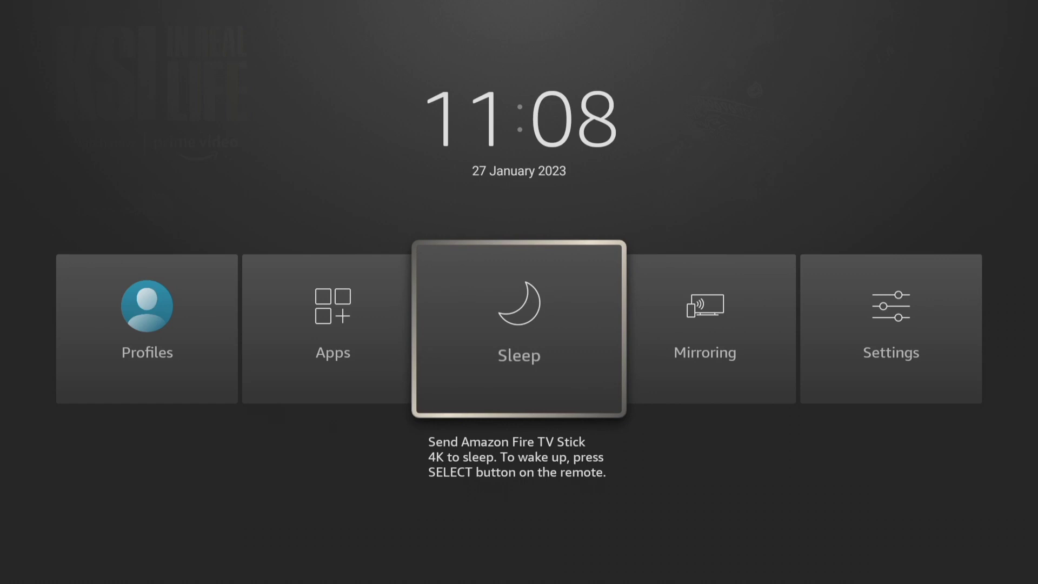
key("Right")
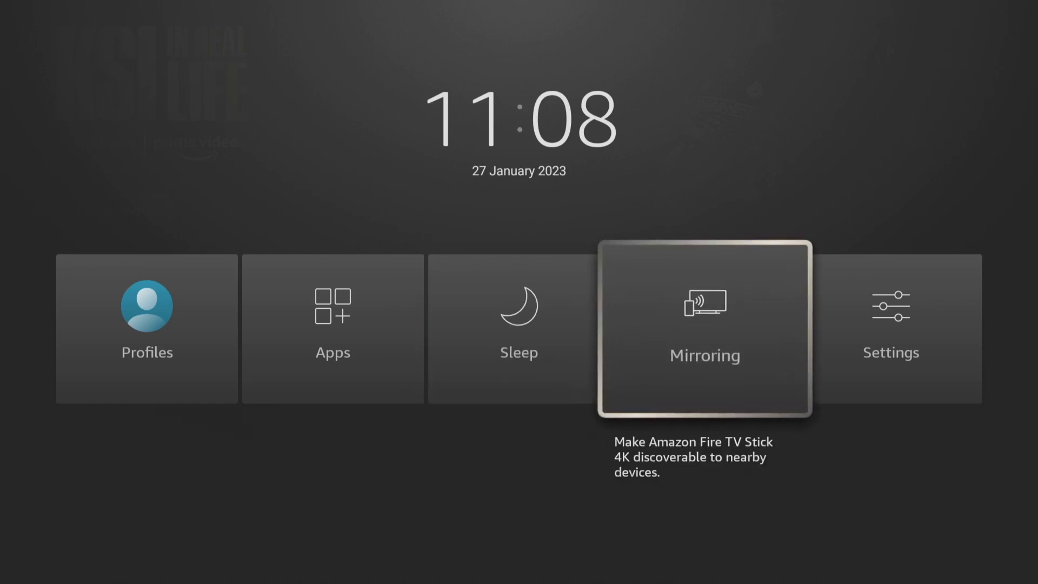
key("Right")
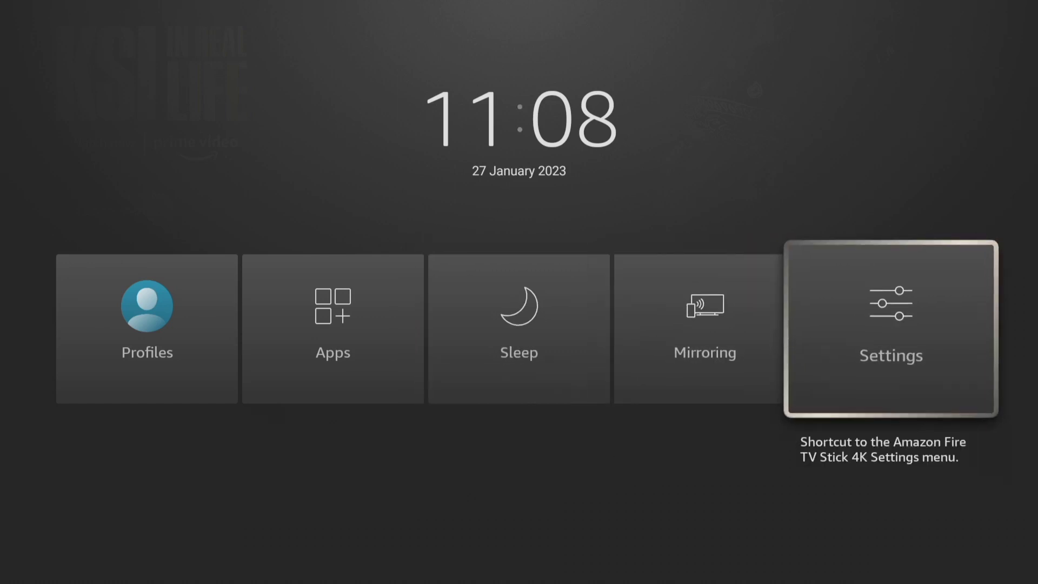
key("Left")
key("Left")
key("Left")
key("Left")
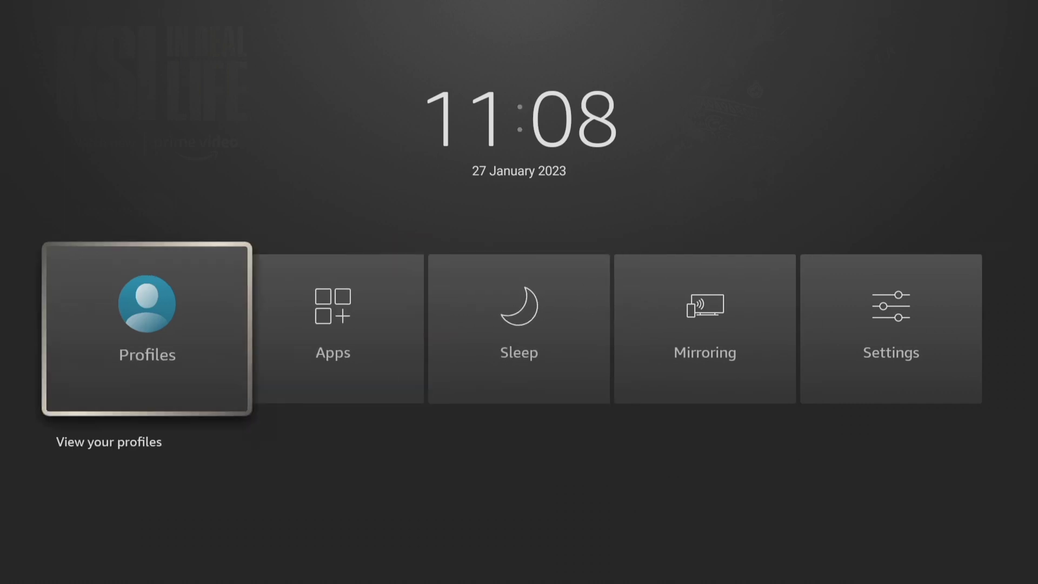
Step: View the profile picker, including the add-profile option, and return to the menu
key("Return")
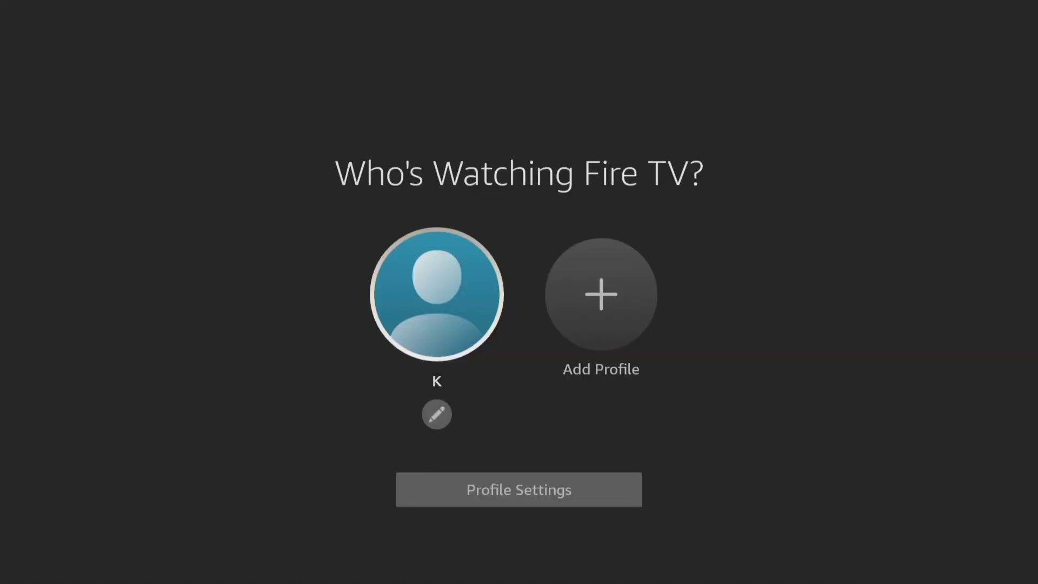
key("Right")
key("Left")
key("Escape")
Step: Look into Your Apps & Channels from the quick menu and come back
key("Right")
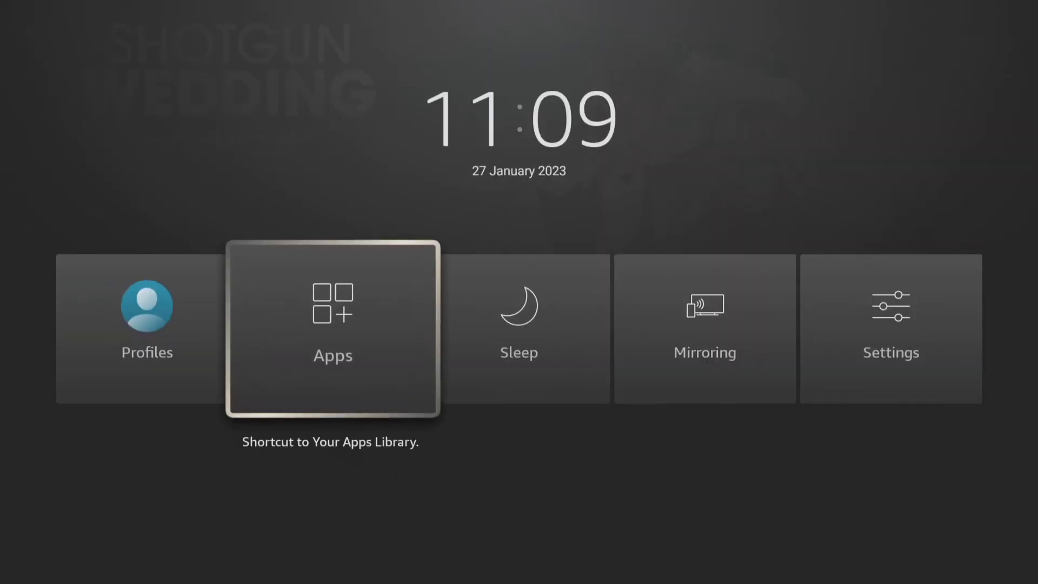
key("Return")
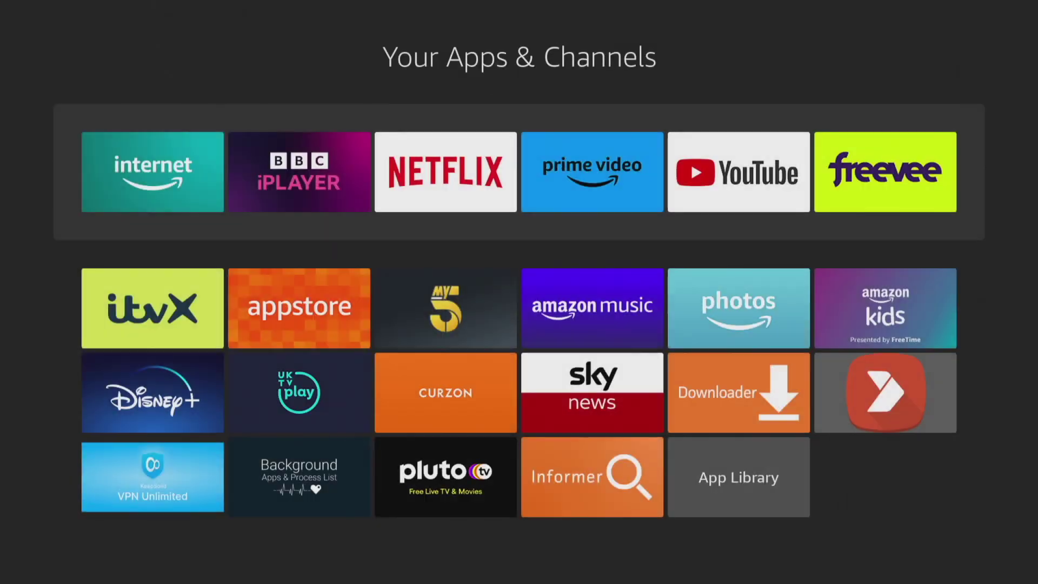
key("Down")
key("Down")
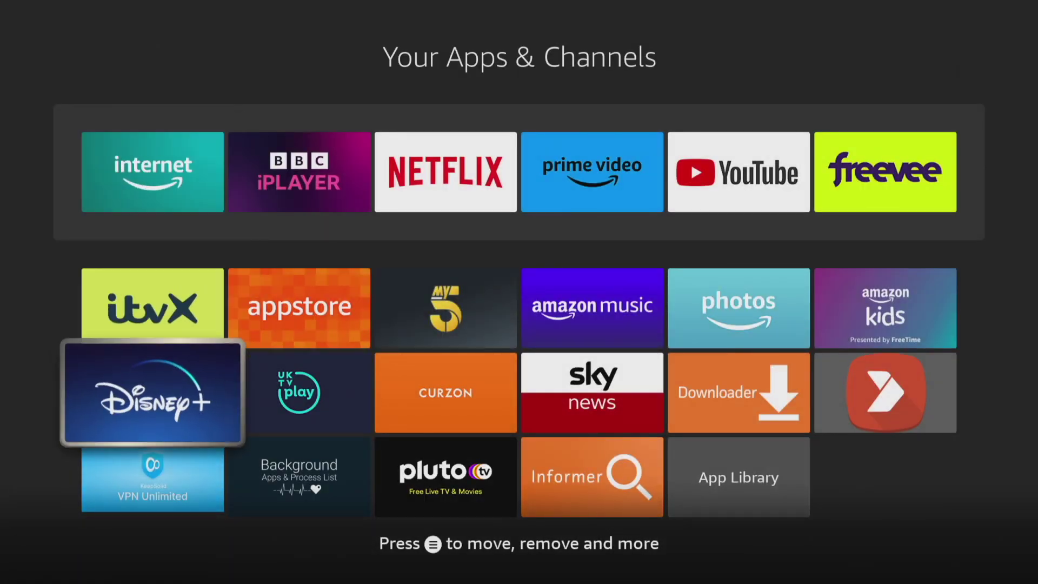
key("Escape")
Step: Try the Sleep and Display Mirroring shortcuts, returning to the quick menu
key("Right")
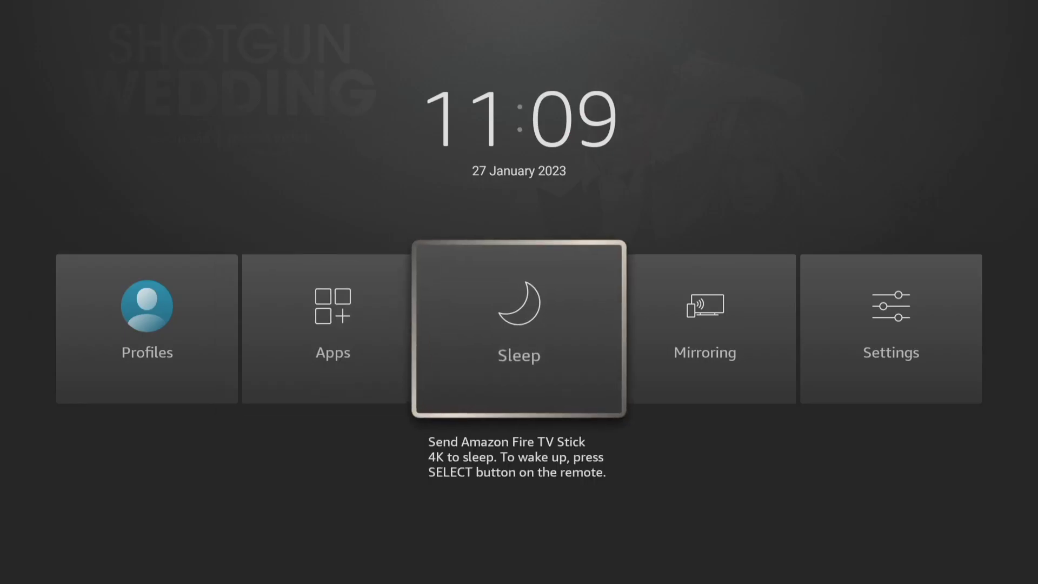
key("Return")
key("Right")
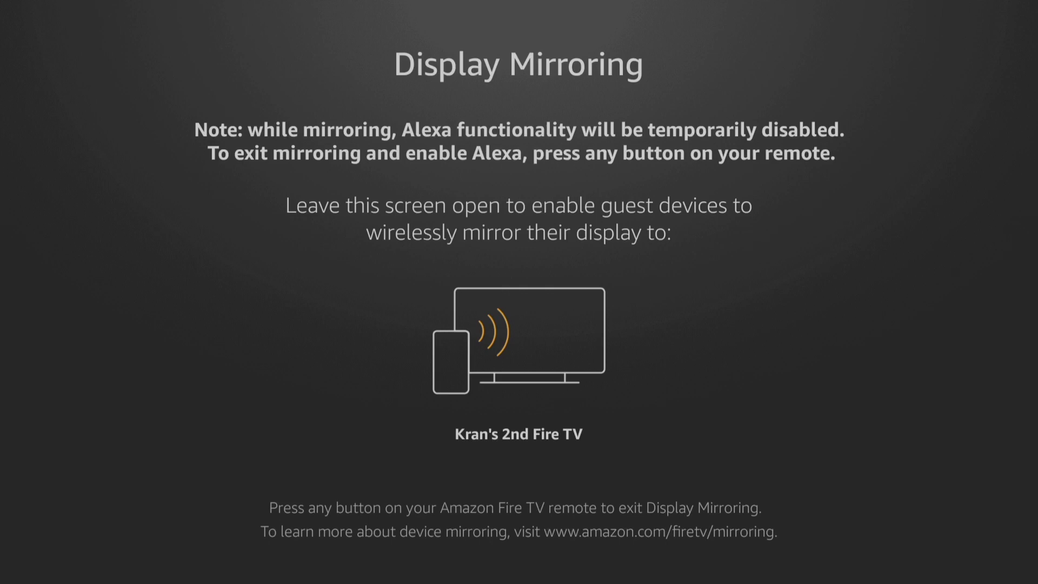
key("Escape")
key("Right")
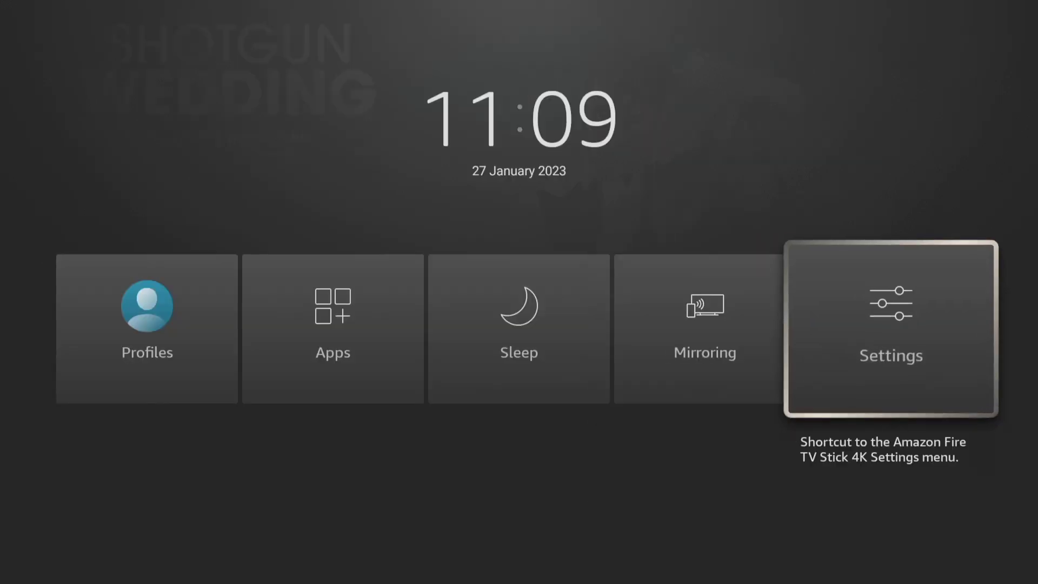
Step: Open Settings from the quick menu, then return home and reach the settings gear
key("Return")
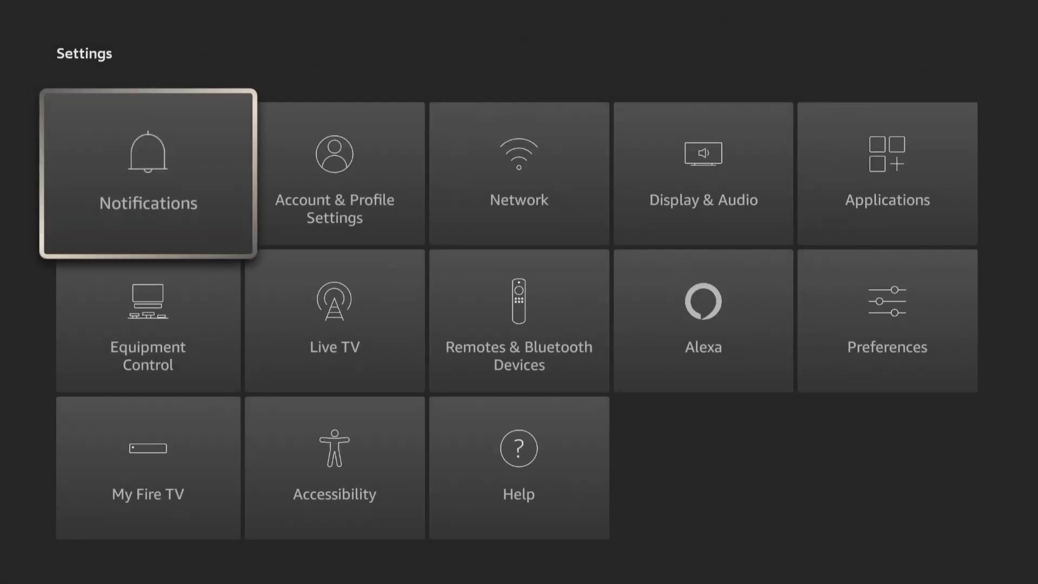
key("Escape")
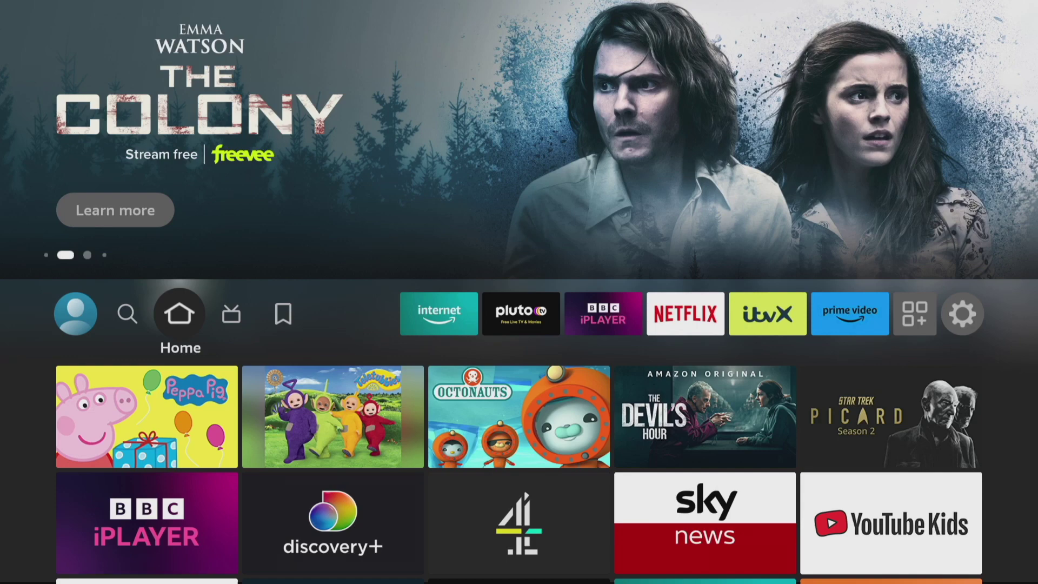
key("Right")
key("Right")
key("Right")
key("Right")
key("Right")
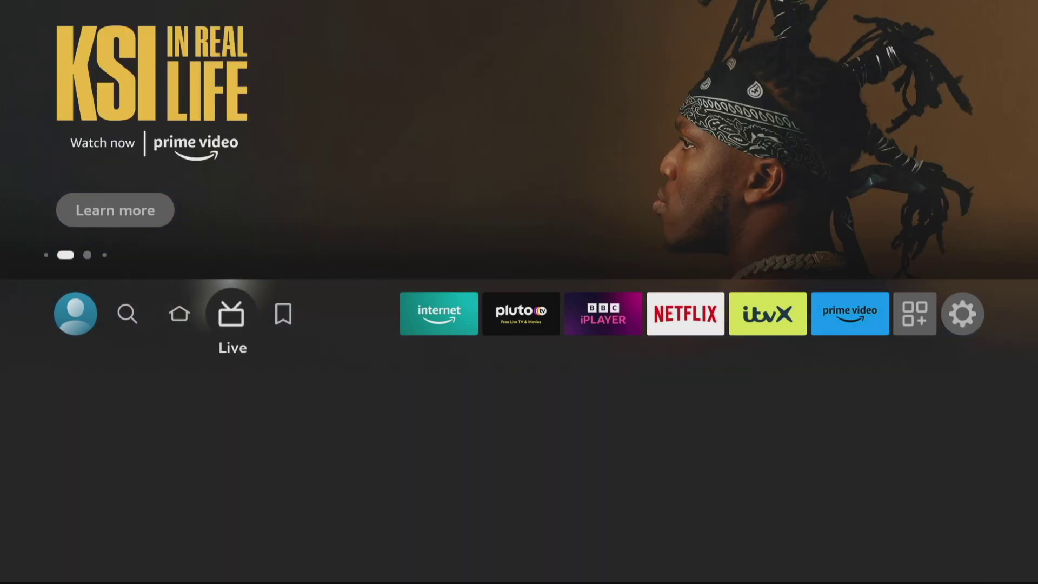
key("Right")
key("Right")
key("Right")
key("Right")
key("Right")
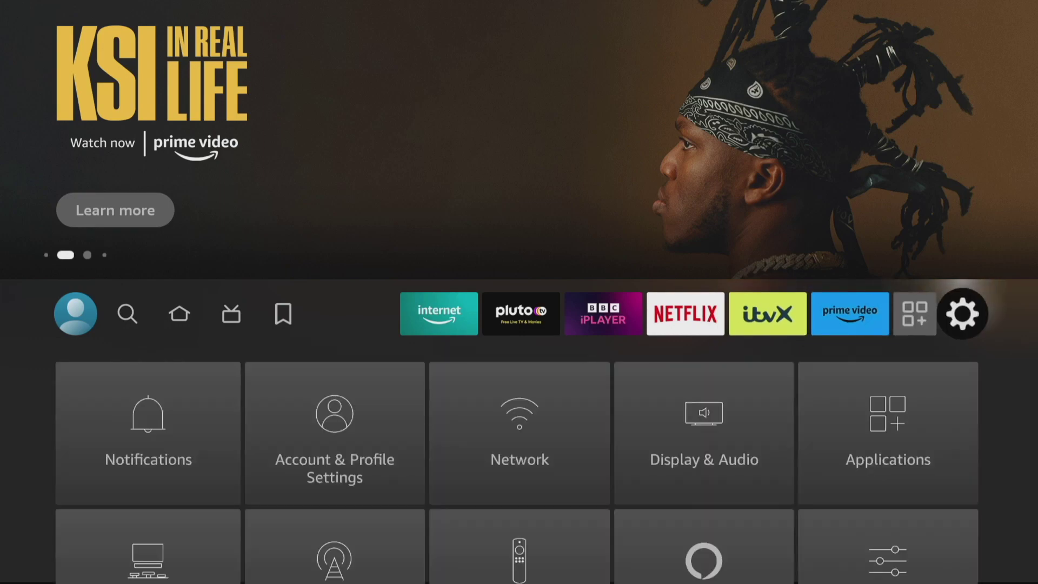
Step: Show the Applications settings page with 2.86 GB of 5.34 GB available
key("Down")
key("Right")
key("Right")
key("Right")
key("Right")
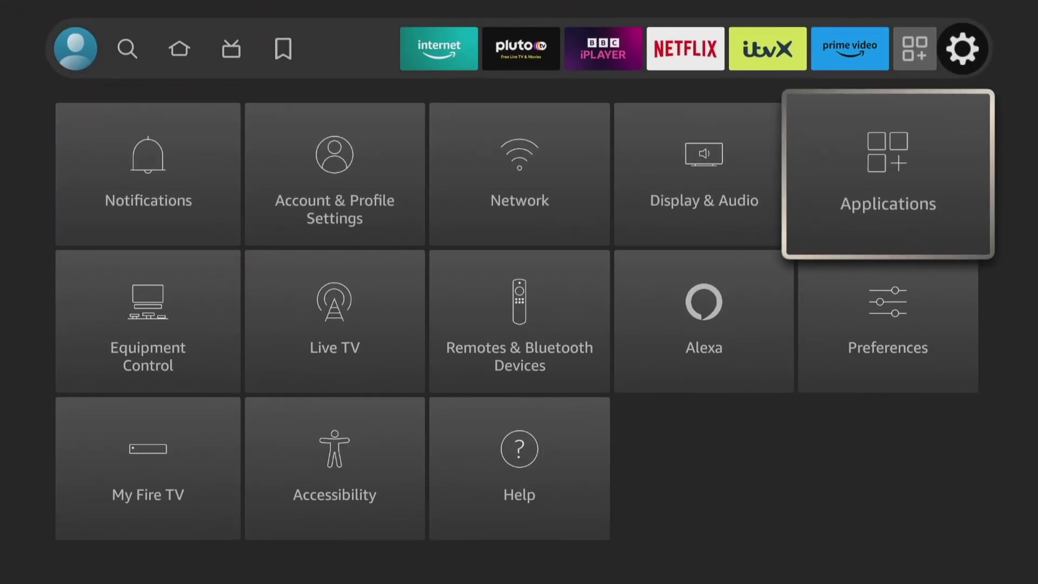
key("Return")
Step: Clear Amazon Music's cache in Manage Installed Applications, leaving 0 B, then go home
key("Down")
key("Down")
key("Down")
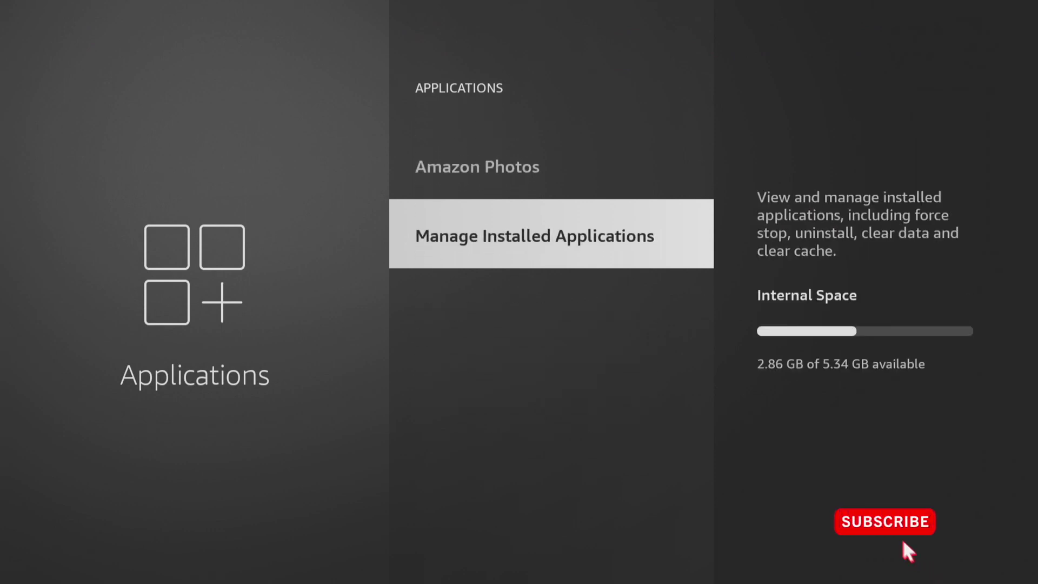
key("Return")
key("Return")
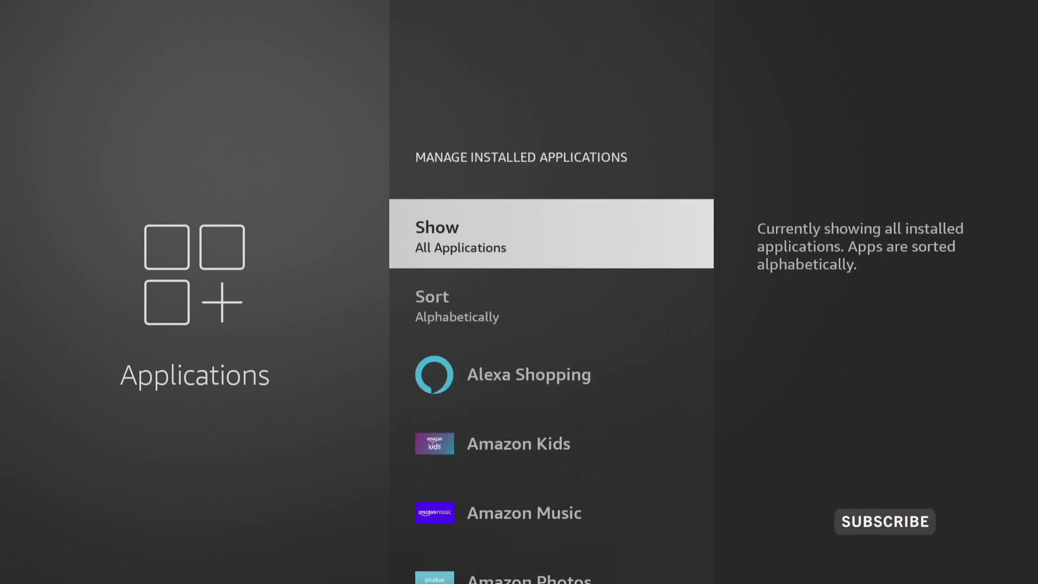
key("Down")
key("Down")
key("Down")
key("Down")
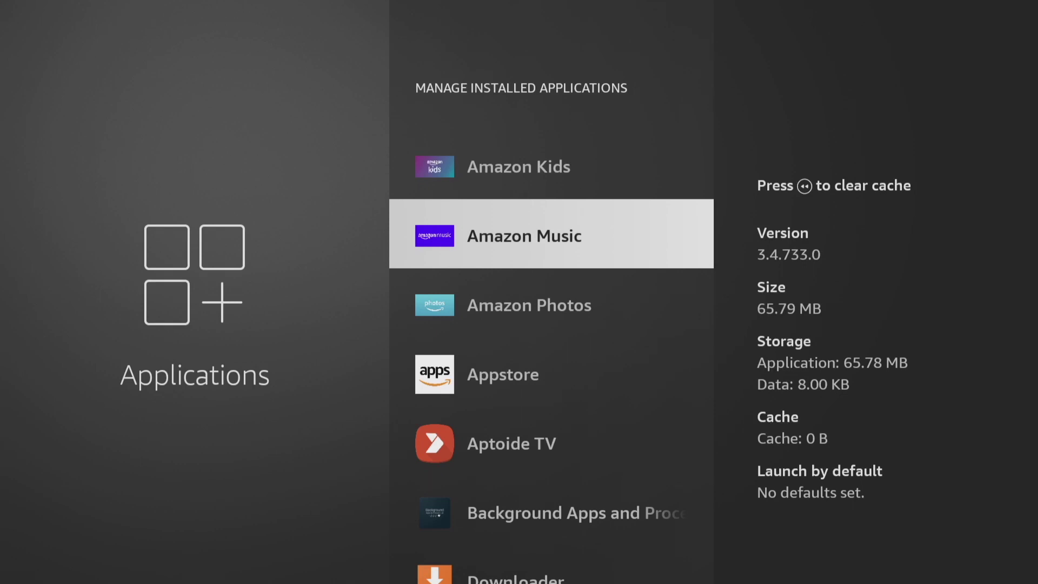
key("XF86AudioRewind")
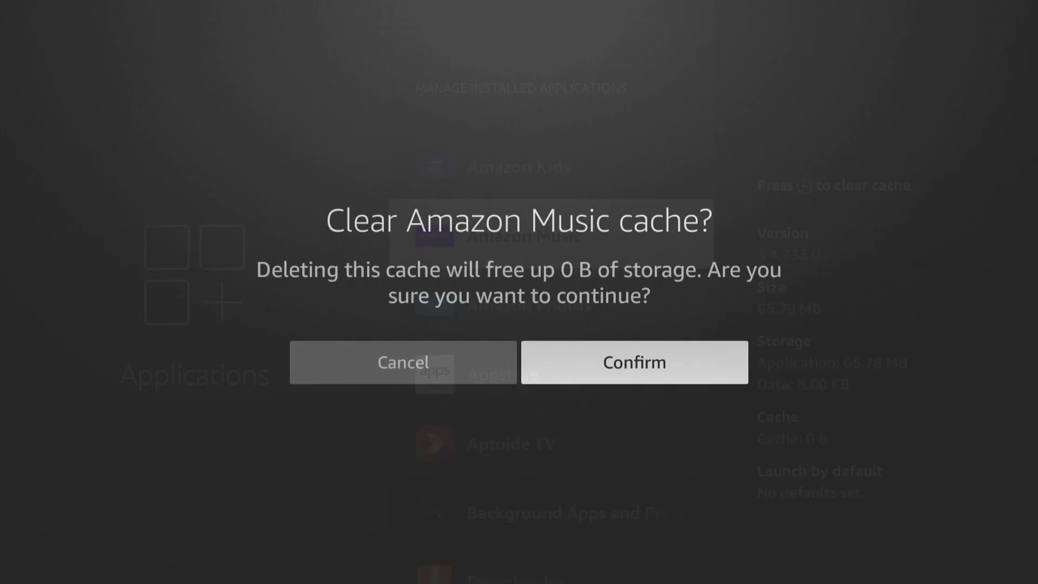
key("Return")
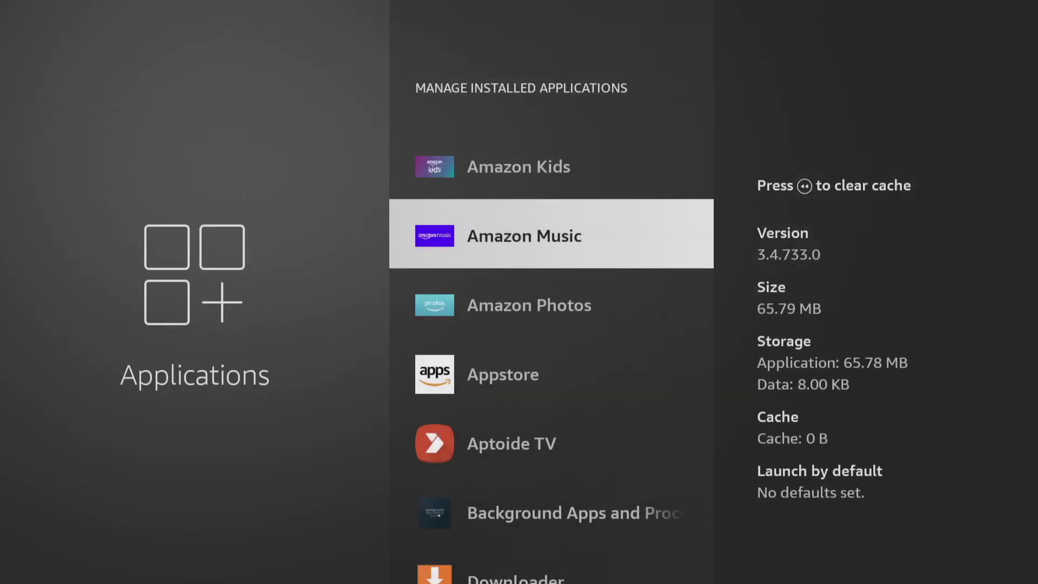
key("XF86HomePage")
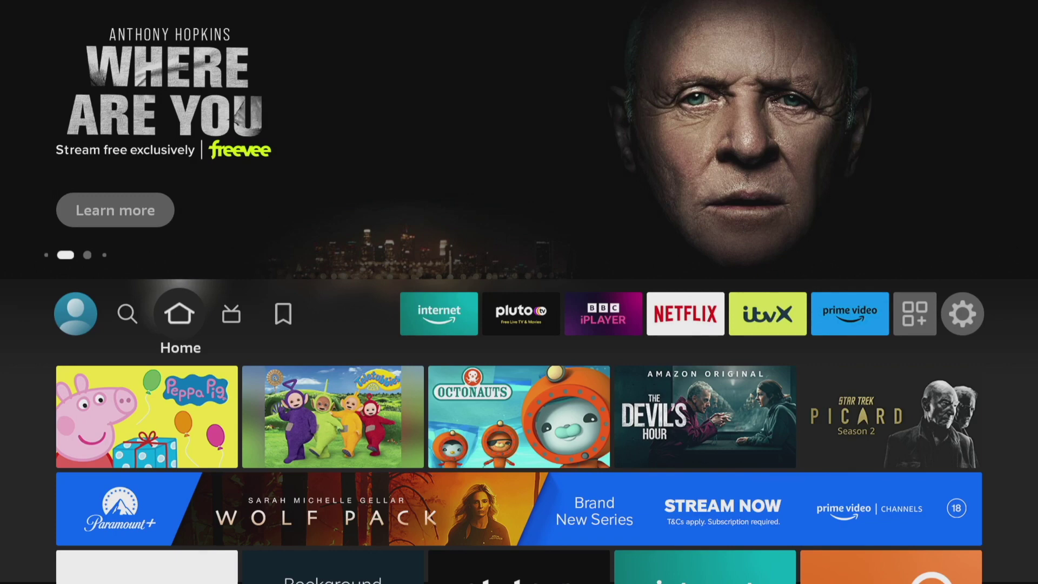
Step: View the paired Voice Remote's details (battery OK, version 139), then return home
key("Right")
key("Right")
key("Right")
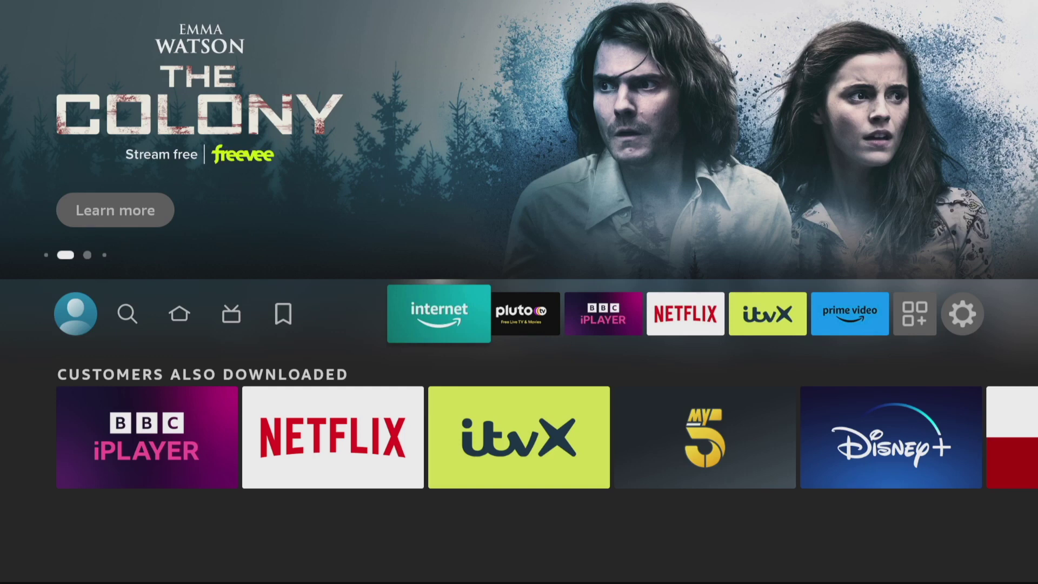
key("Right")
key("Right")
key("Right")
key("Right")
key("Right")
key("Right")
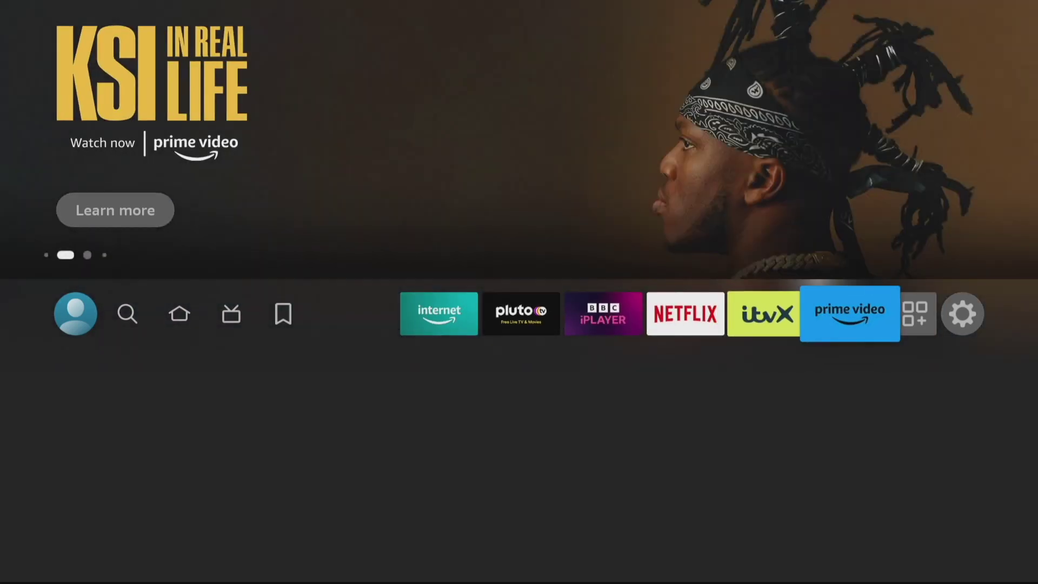
key("Right")
key("Down")
key("Down")
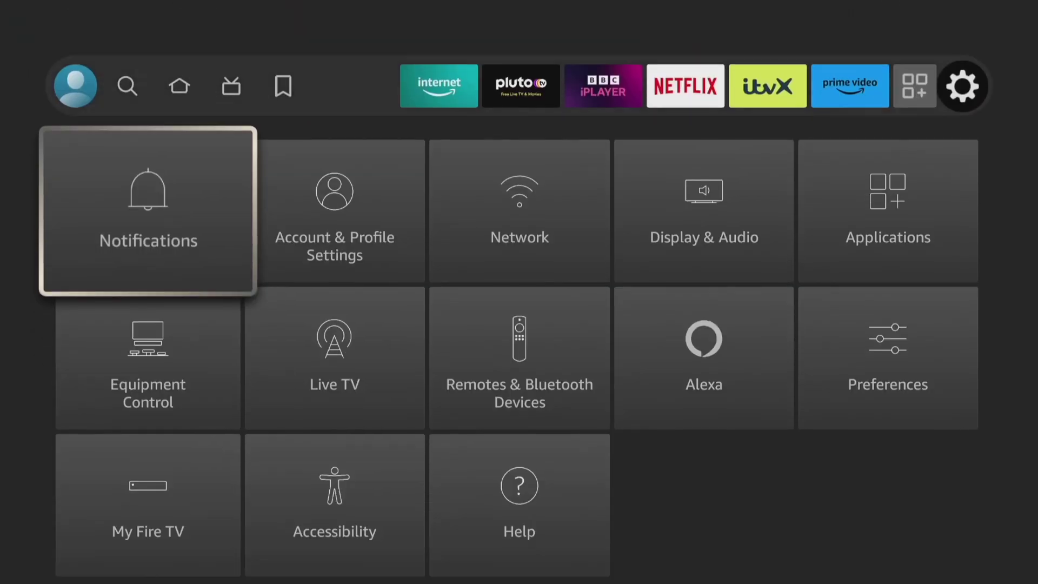
key("Right")
key("Right")
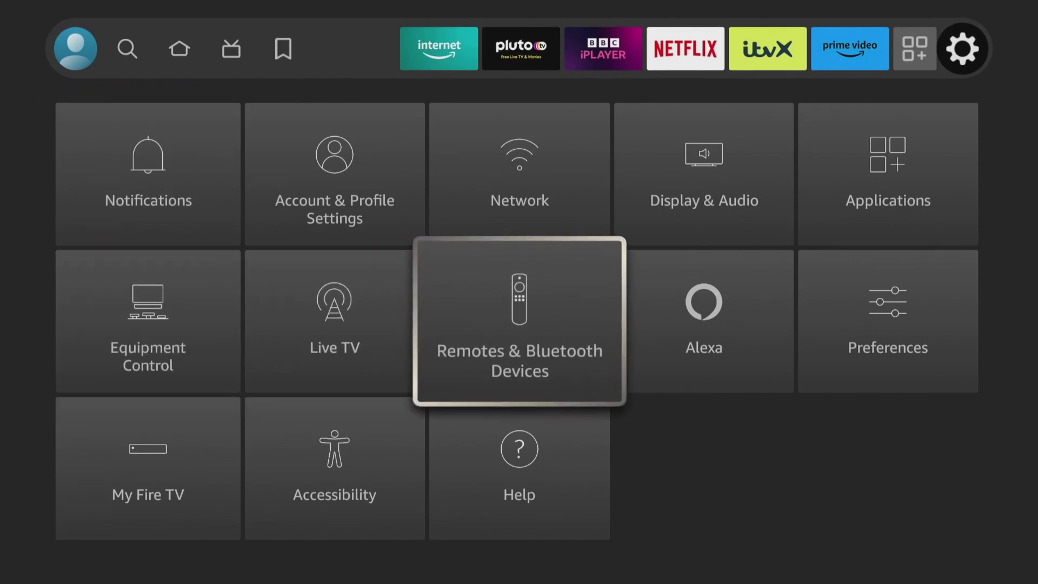
key("Return")
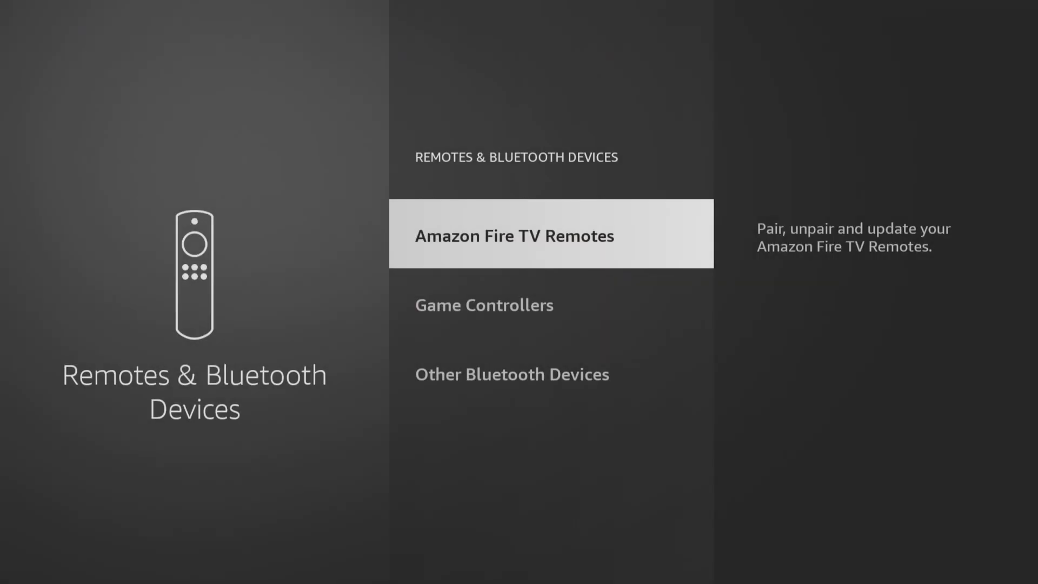
key("Return")
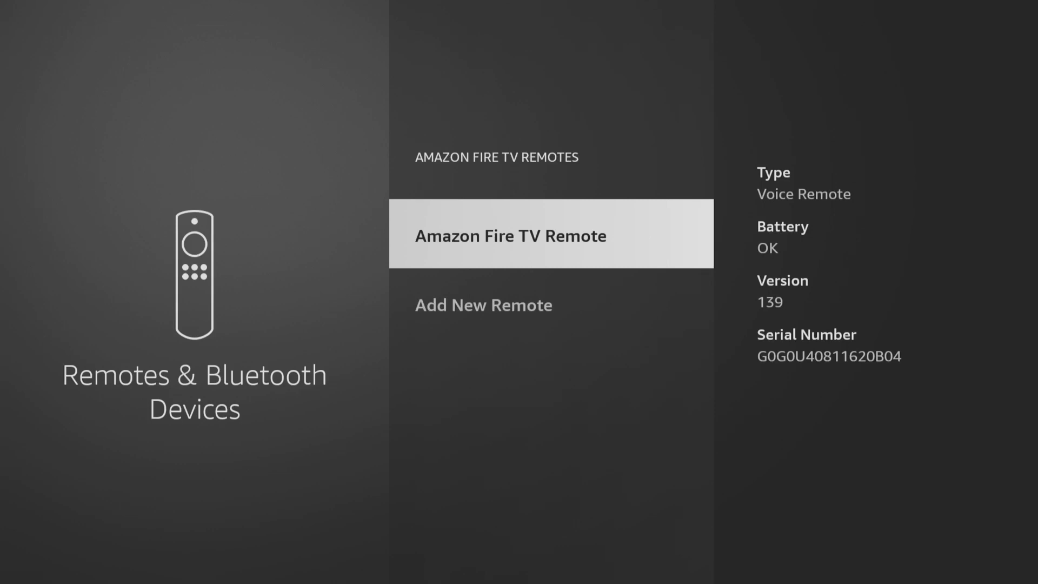
key("Home")
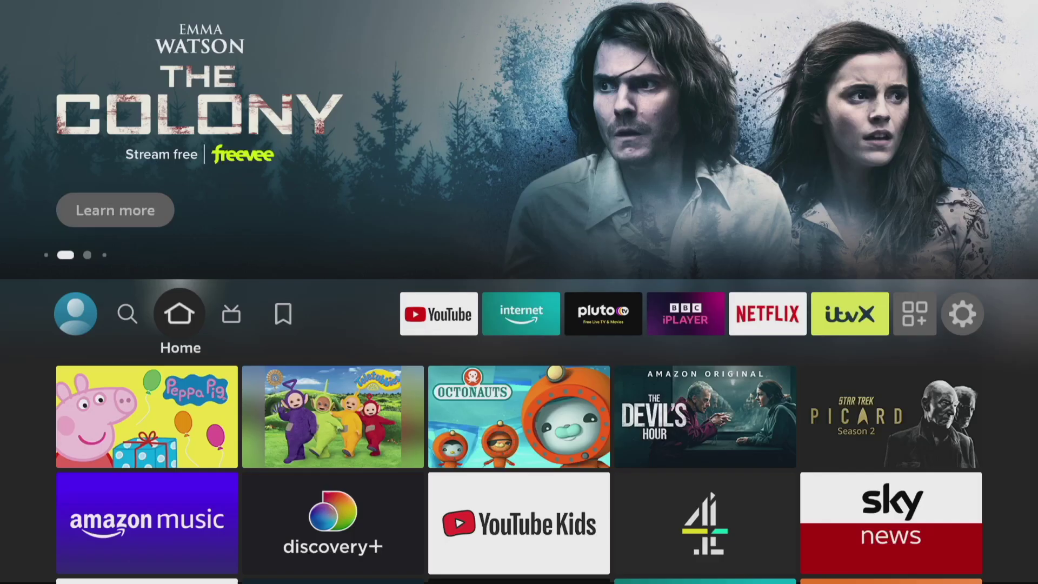
key("Right")
key("Right")
key("Right")
key("Right")
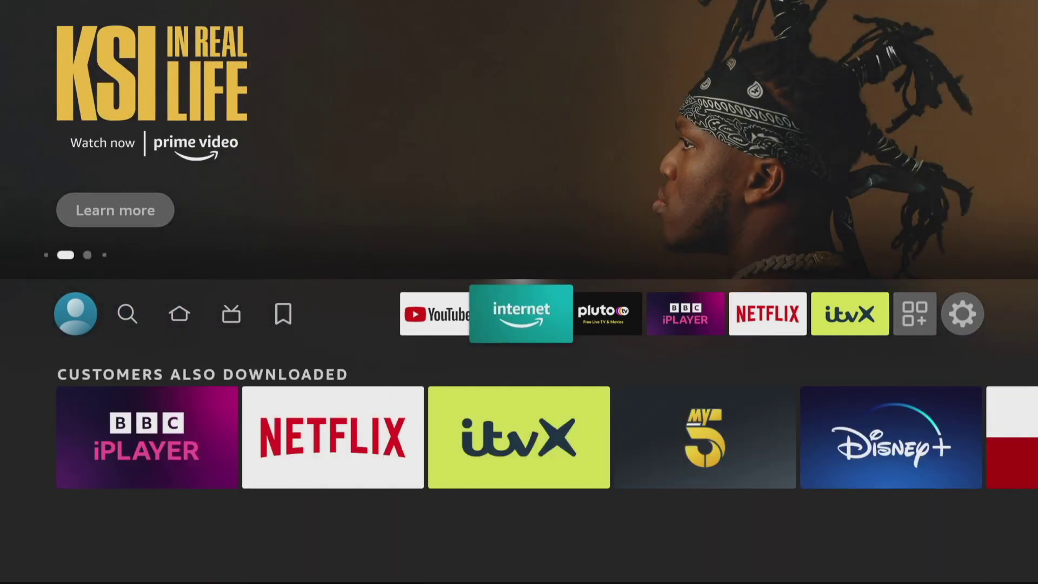
key("Right")
key("Right")
key("Right")
key("Left")
key("Left")
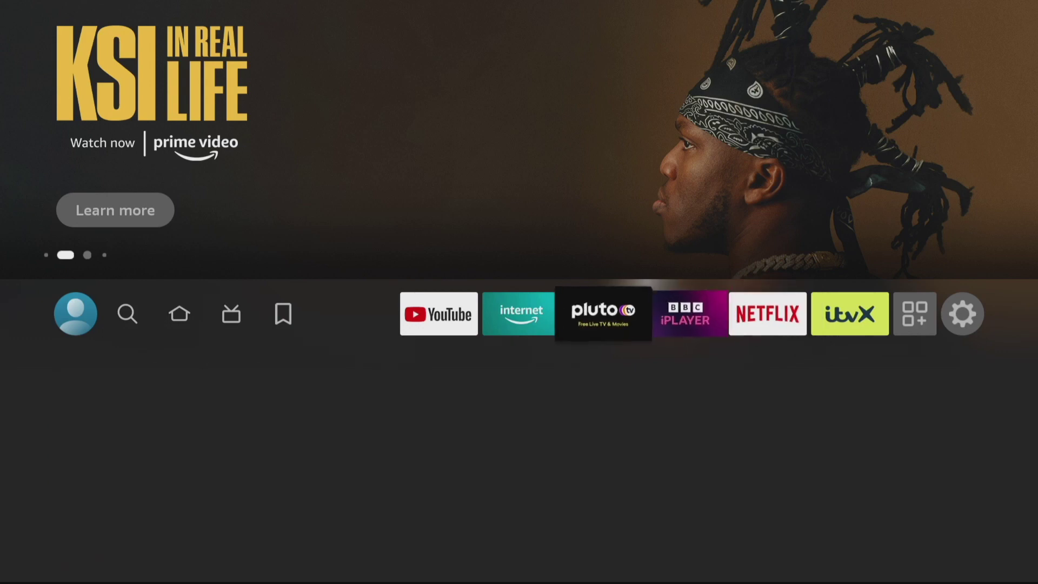
key("Right")
key("Right")
key("Right")
key("Right")
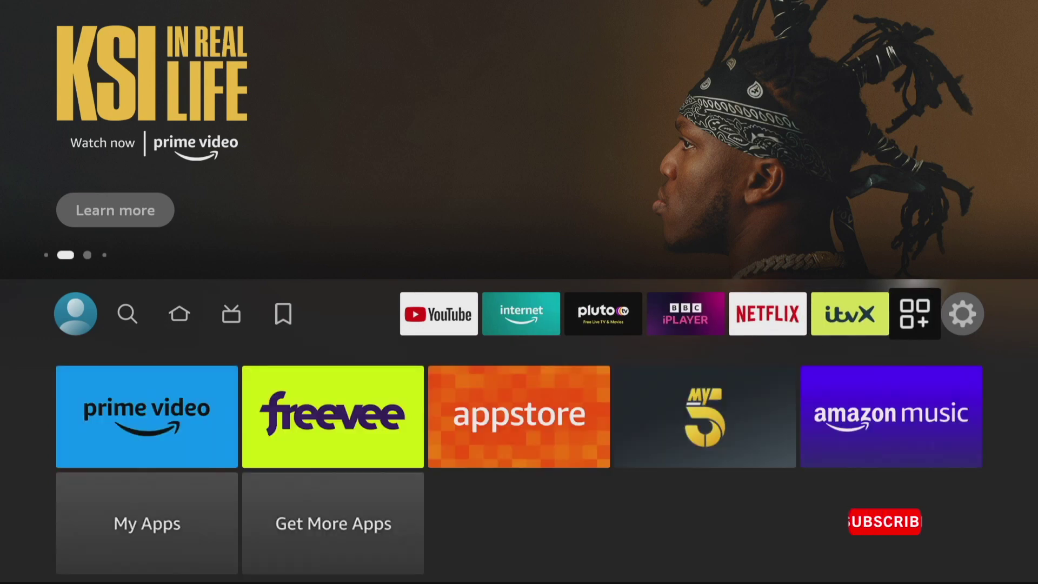
key("Right")
key("Down")
key("Right")
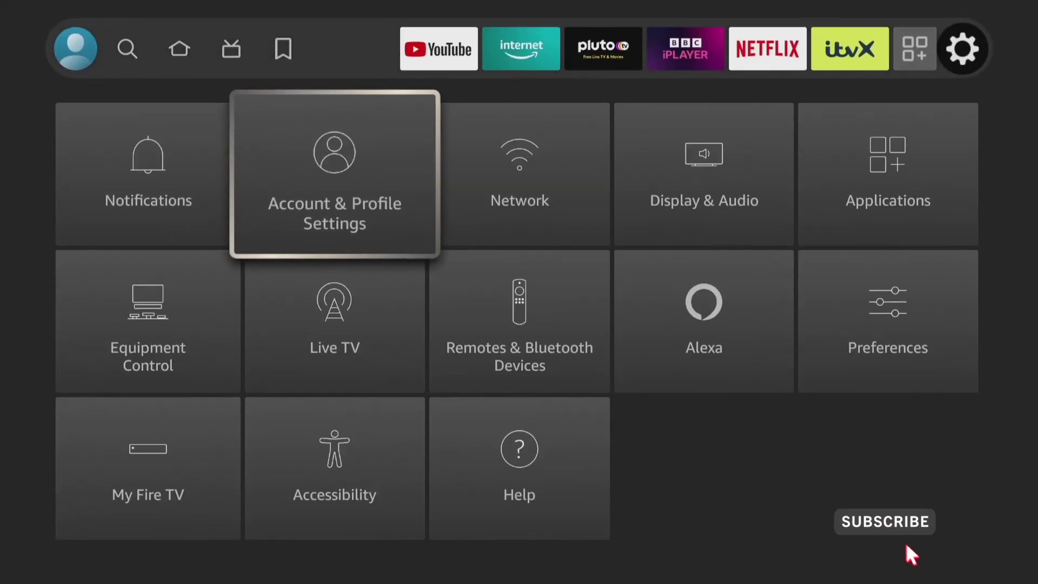
key("Right")
key("Right")
key("Return")
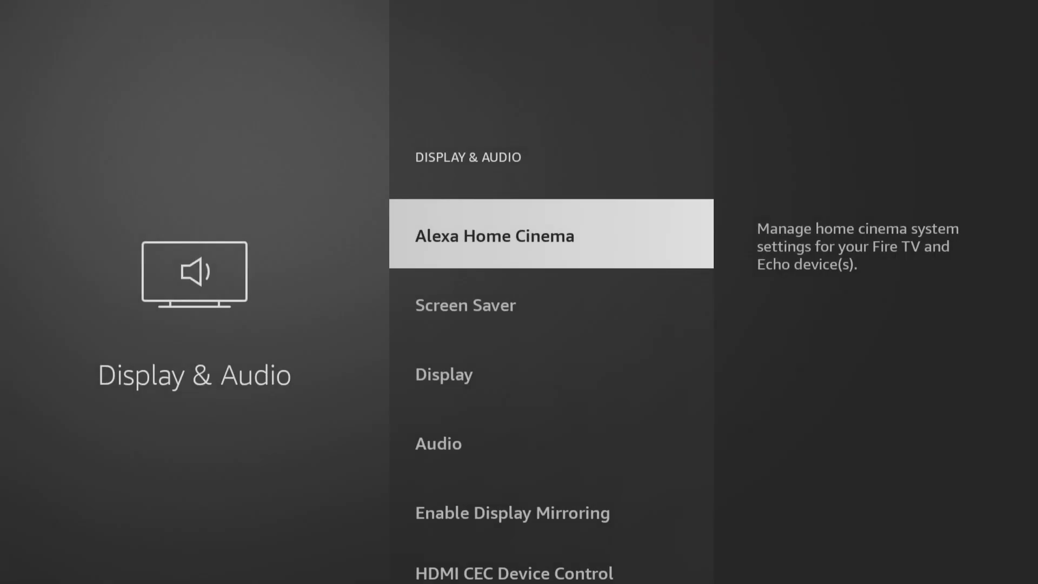
key("Down")
key("Down")
key("Down")
key("Return")
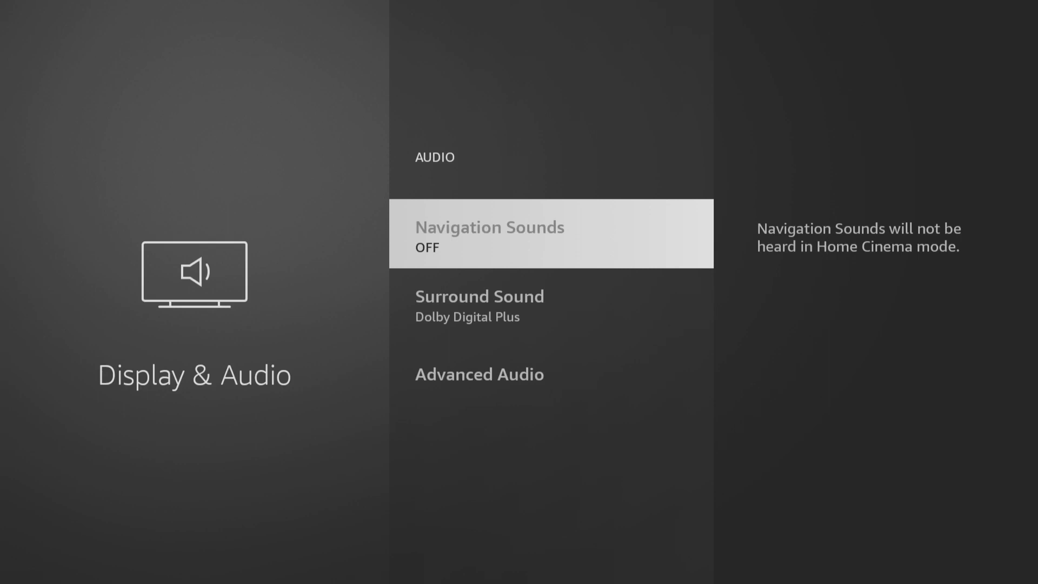
key("Home")
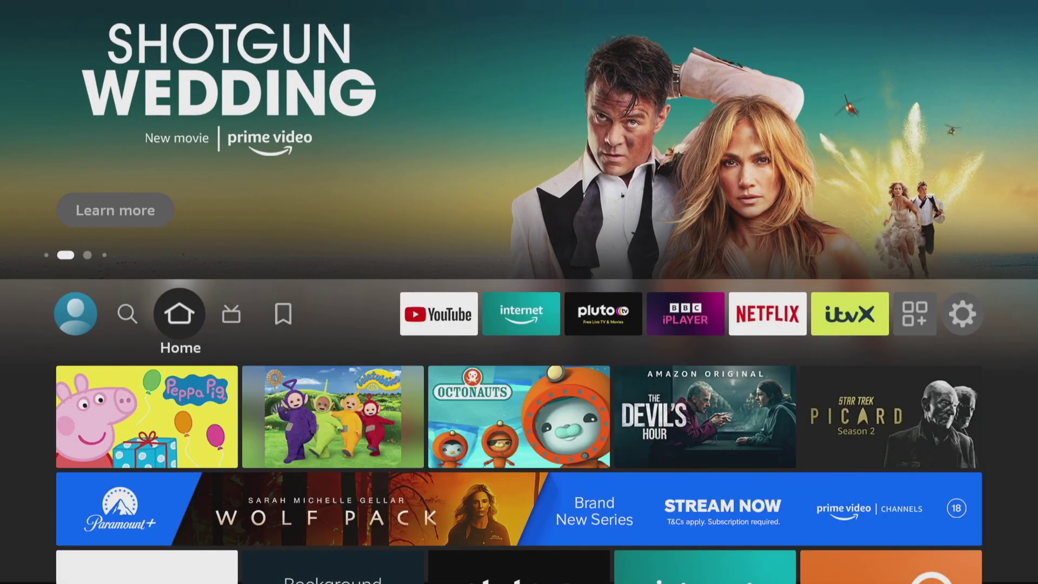
key("Right")
key("Right")
key("Right")
key("Right")
key("Right")
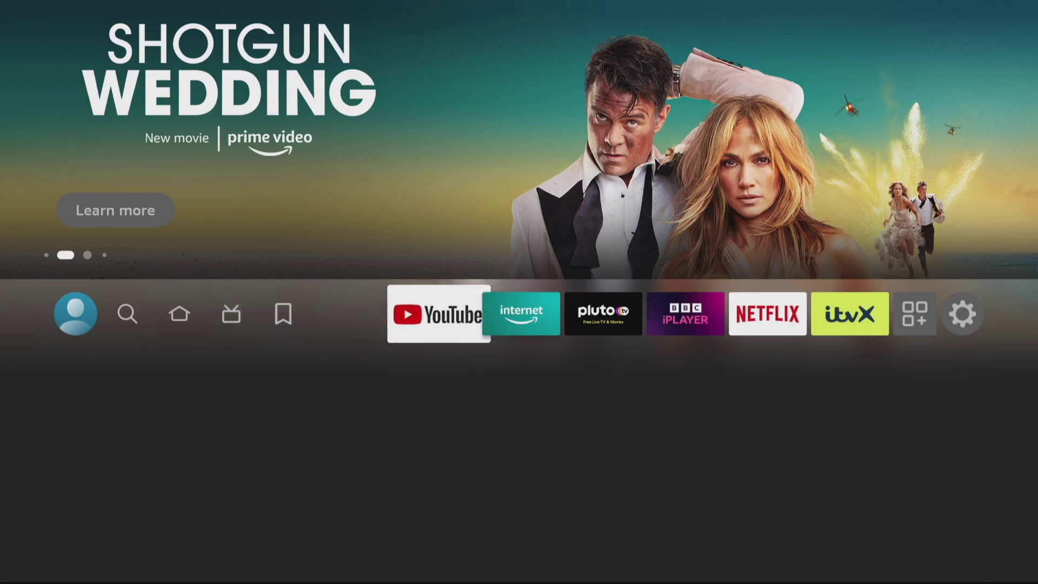
key("Right")
key("Right")
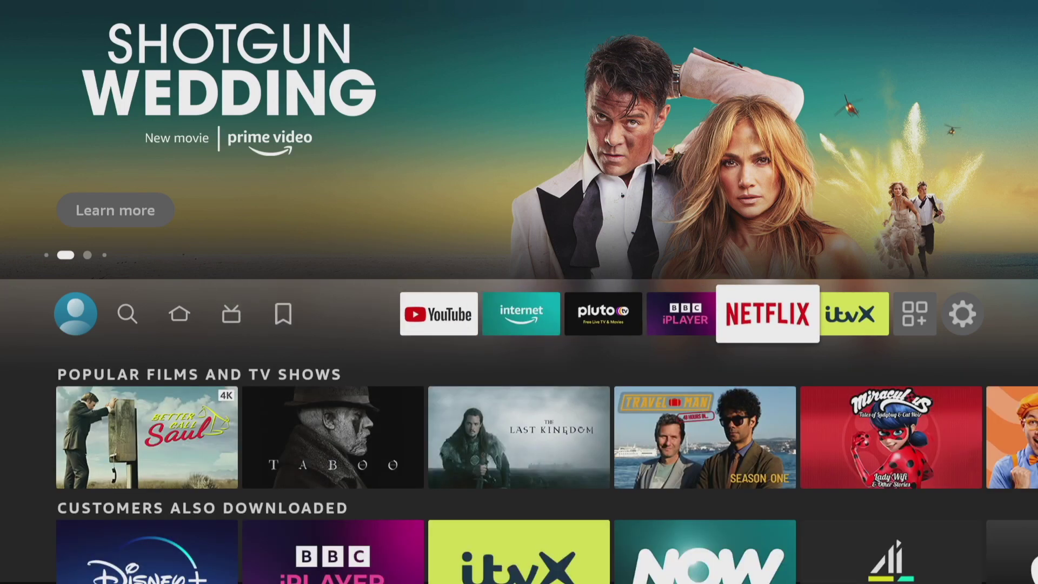